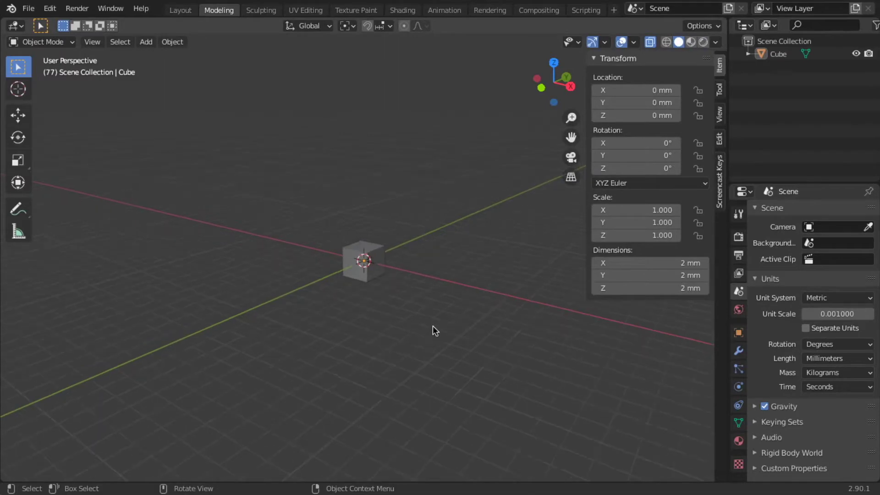
- Examine the cube from the front, right and top orthographic views and from several orbited perspective angles
mouse_move(528, 345)
middle_down()
mouse_move(412, 358)
mouse_move(534, 334)
mouse_move(454, 349)
mouse_move(460, 357)
mouse_move(546, 323)
mouse_move(490, 345)
mouse_move(516, 344)
middle_up()
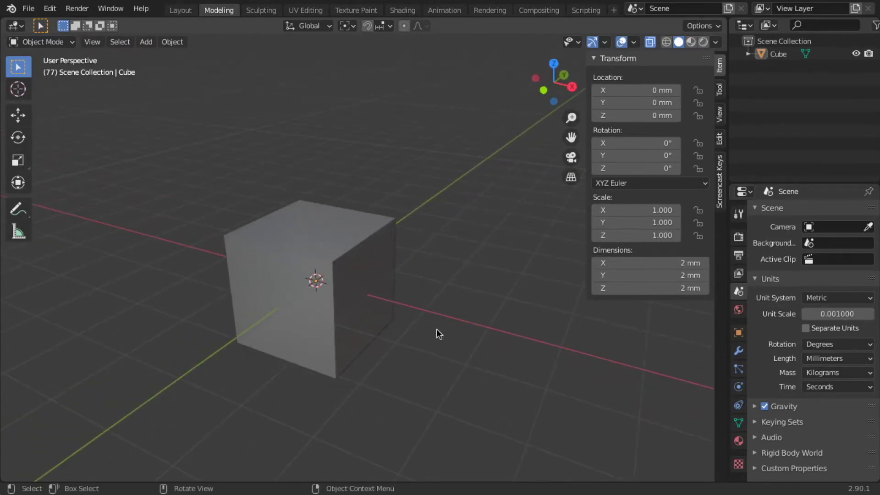
key(KP_1)
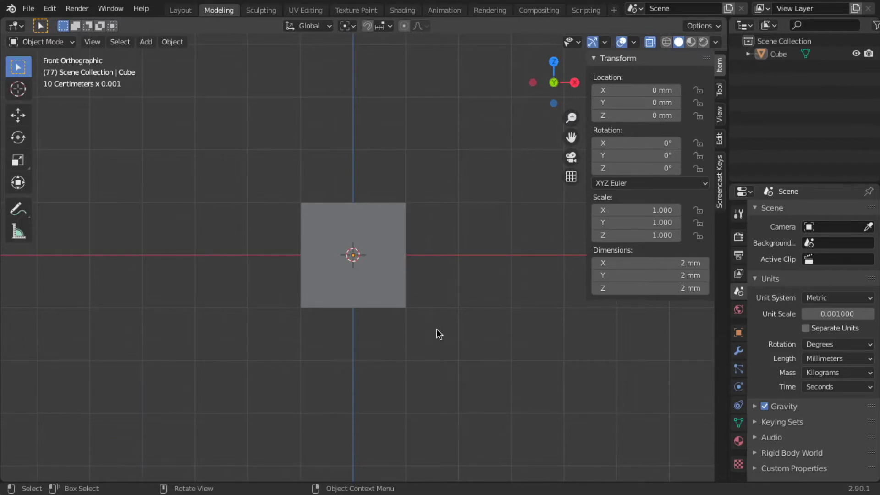
key(KP_3)
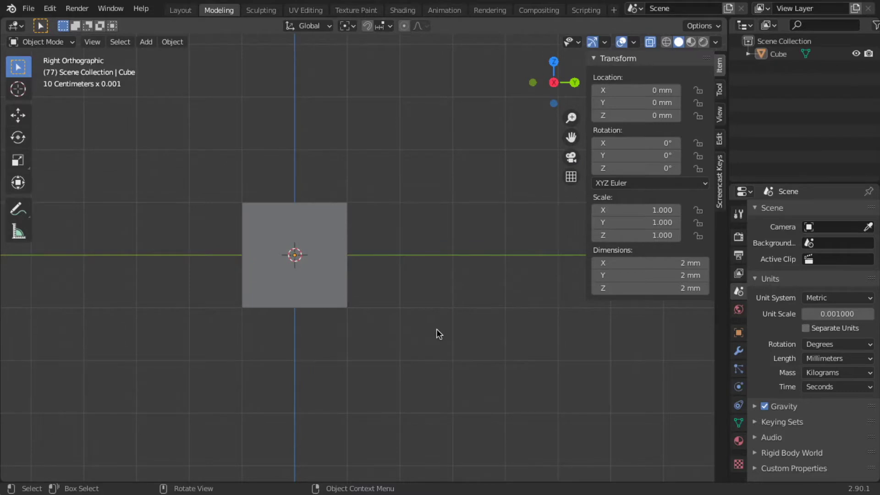
key(KP_7)
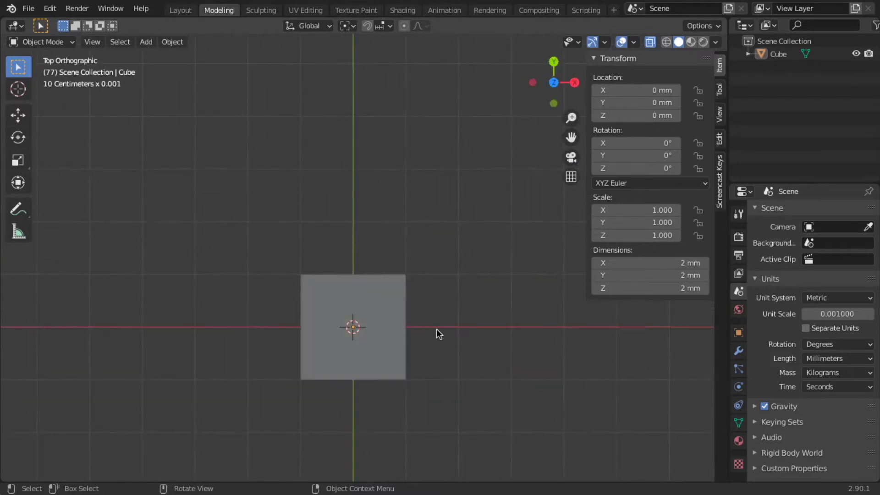
key(KP_8)
key(KP_2)
middle_drag(436, 329, 396, 313)
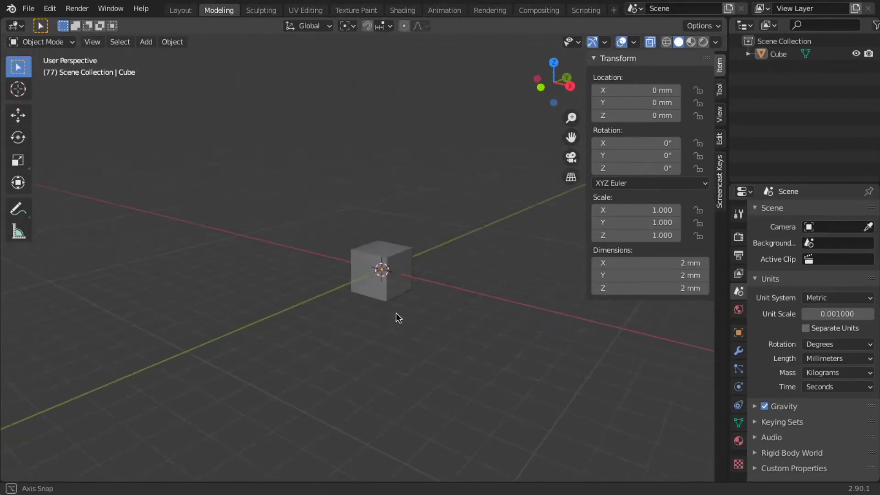
drag(556, 94, 521, 125)
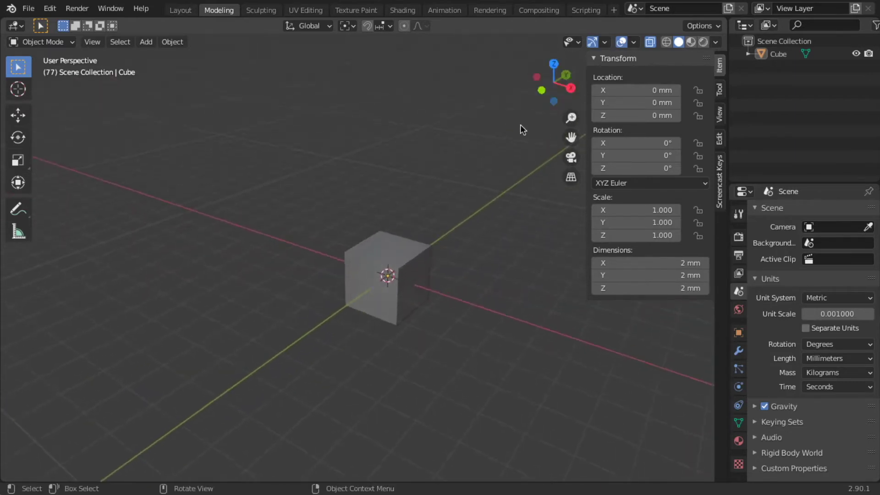
key(KP_1)
key(KP_7)
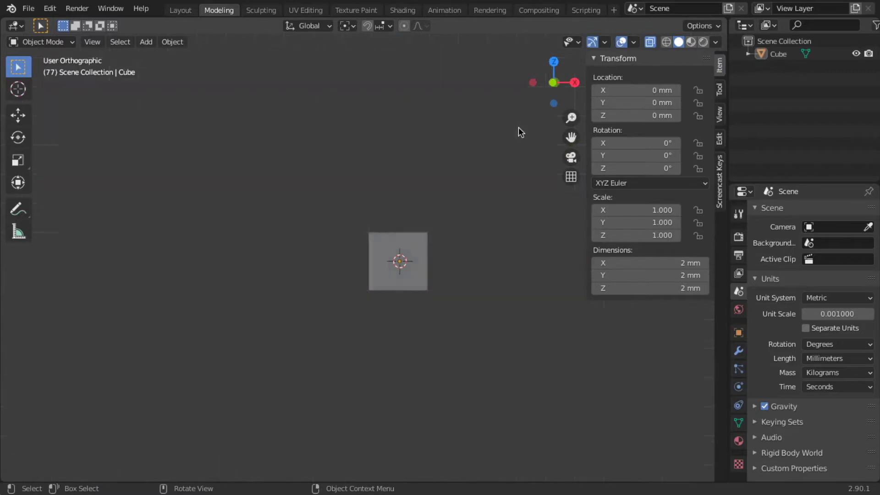
key(KP_3)
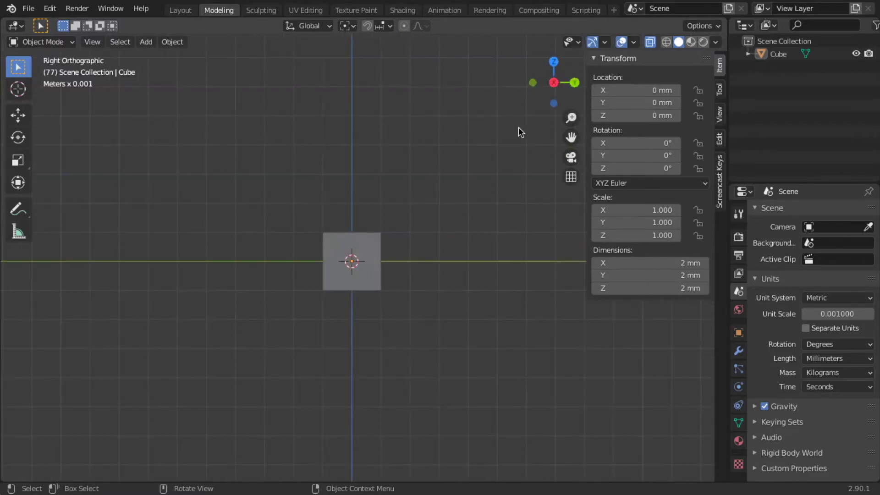
middle_drag(518, 130, 466, 275)
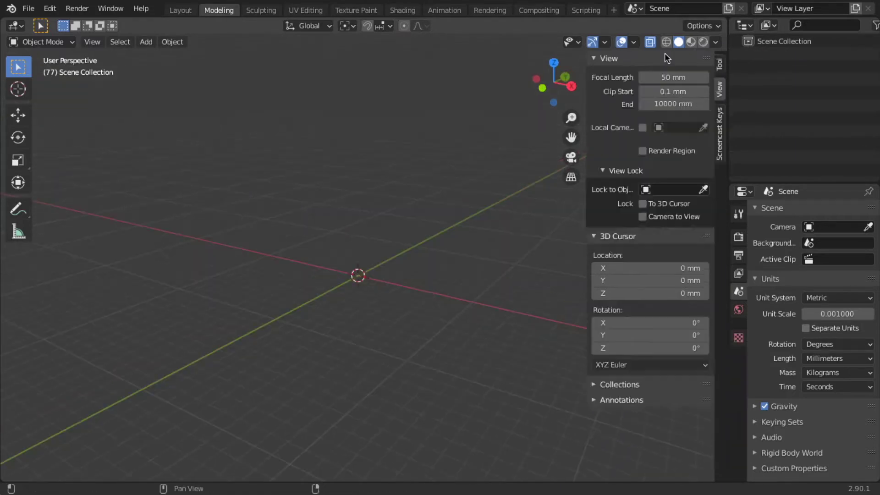
- Hide the viewport's sidebar and tools panel and bring both back
key(n)
key(n)
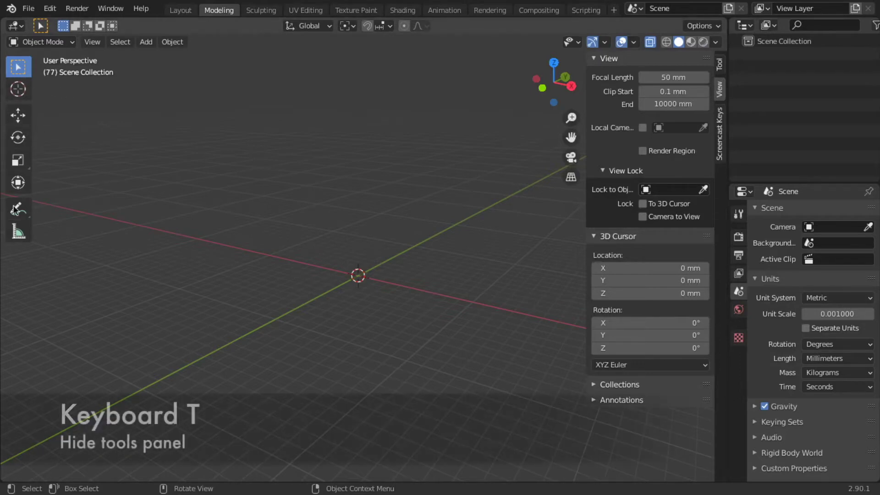
key(t)
key(t)
key(t)
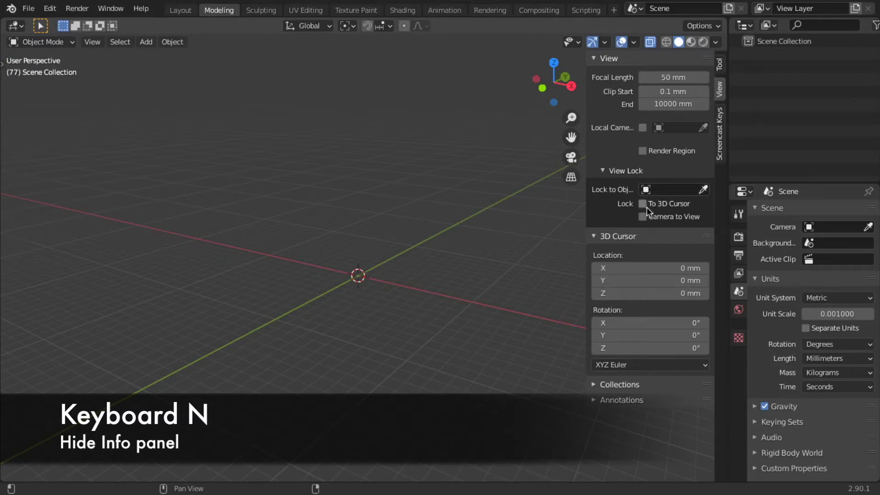
key(n)
key(n)
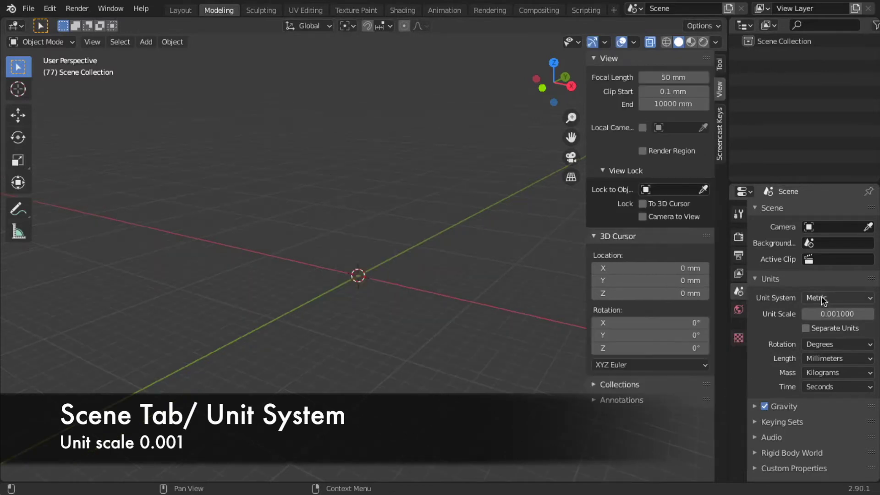
- Set the scene's unit system to Metric and its length unit to Millimeters
click(822, 299)
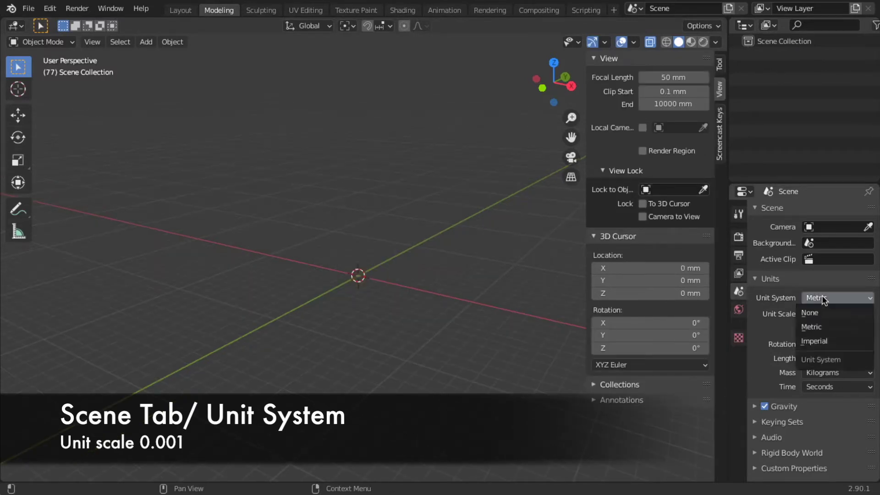
click(814, 327)
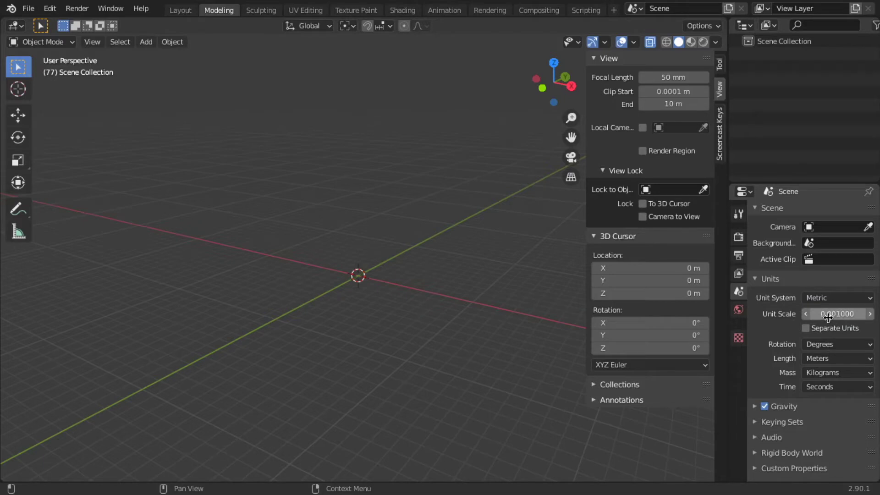
click(832, 359)
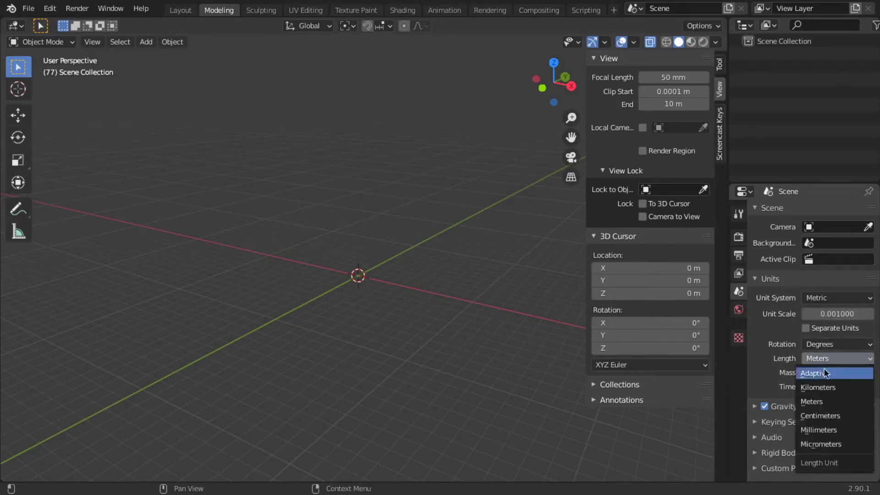
click(829, 432)
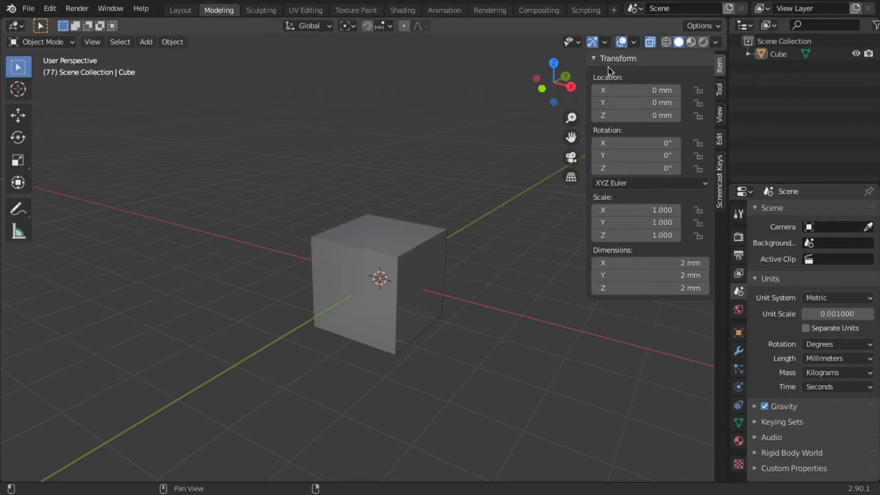
- Place the 3D cursor at several spots around the cube, ending on the empty floor in front of it
click(635, 43)
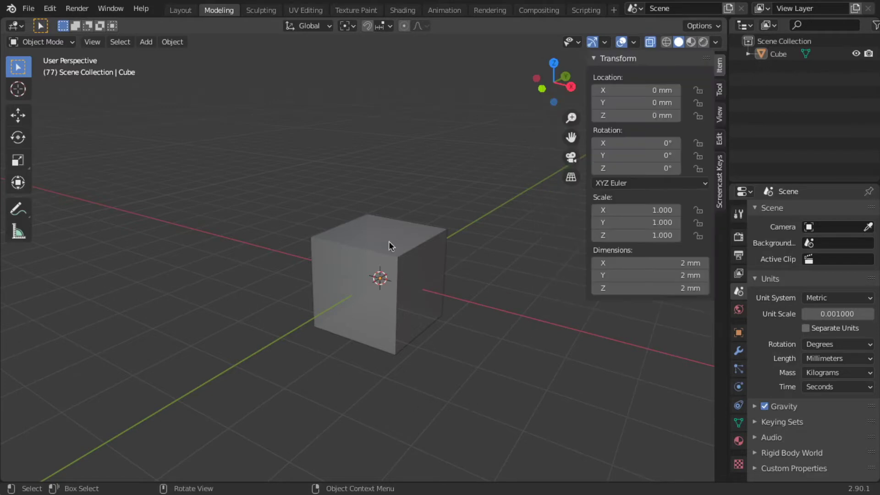
scroll(510, 349, down, 3)
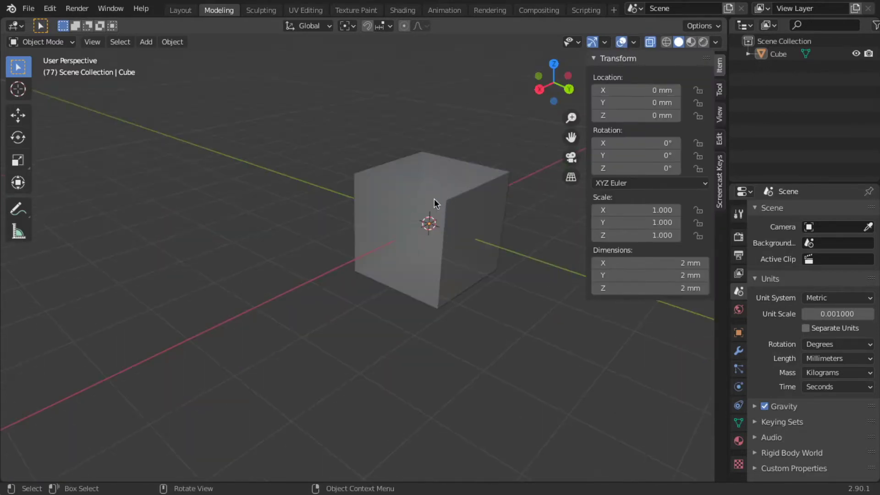
shift+right_click(301, 280)
shift+right_click(358, 366)
shift+right_click(180, 315)
shift+right_click(248, 226)
shift+right_click(312, 334)
shift+right_click(421, 353)
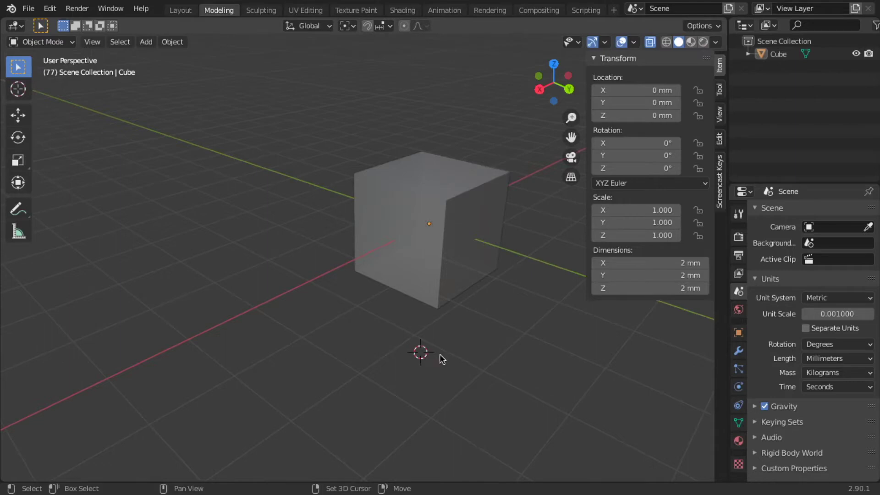
shift+right_click(312, 368)
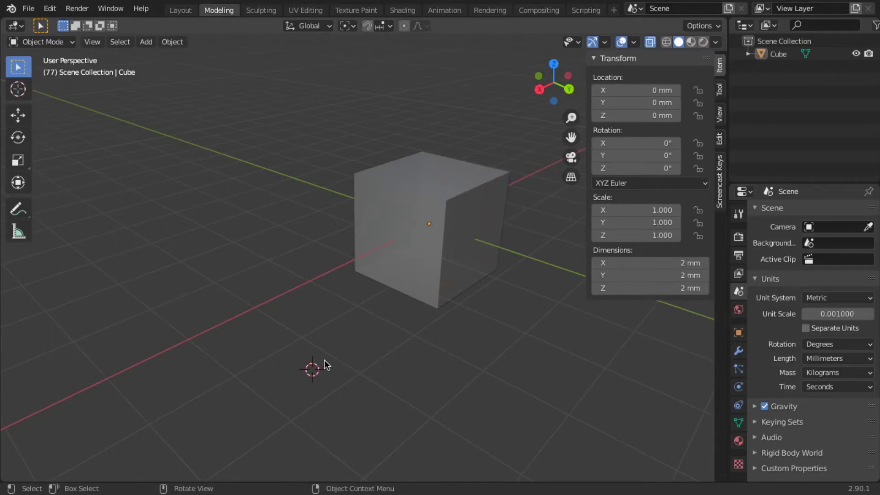
- Add a second mesh cube at the 3D cursor and delete it again
key(shift+a)
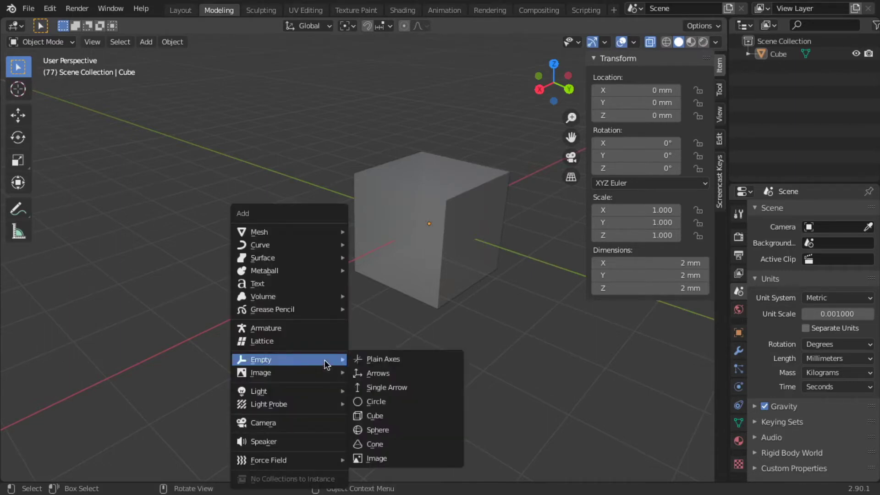
mouse_move(294, 232)
click(372, 245)
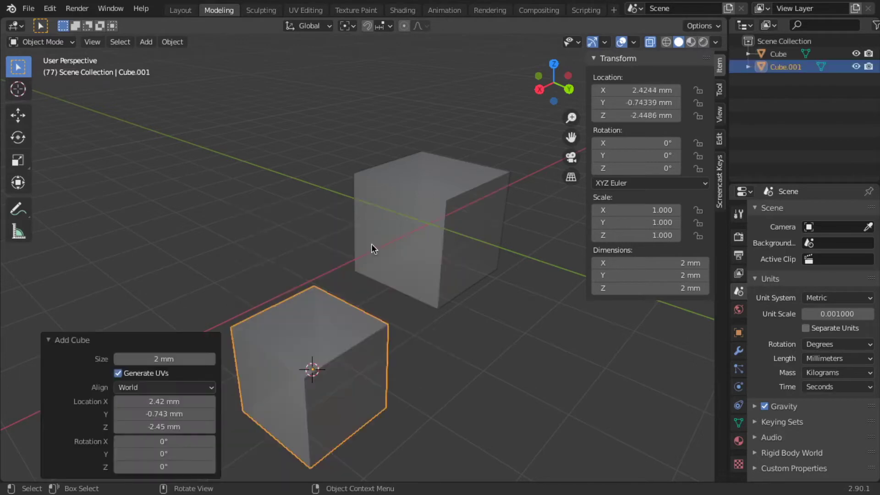
key(x)
click(350, 369)
- Reposition the 3D cursor at several points around the cube, ending on the cube's side face that the Y axis passes through
shift+right_click(484, 244)
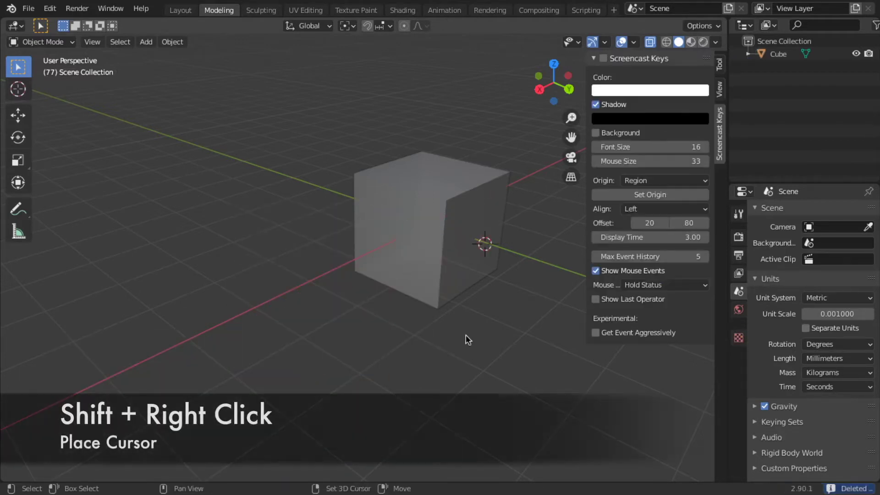
shift+right_click(484, 331)
shift+right_click(241, 303)
shift+right_click(408, 333)
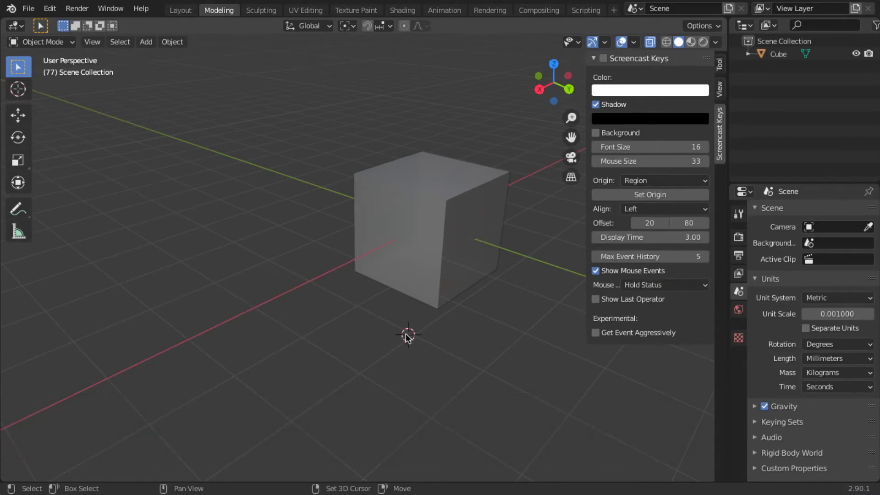
shift+right_click(485, 220)
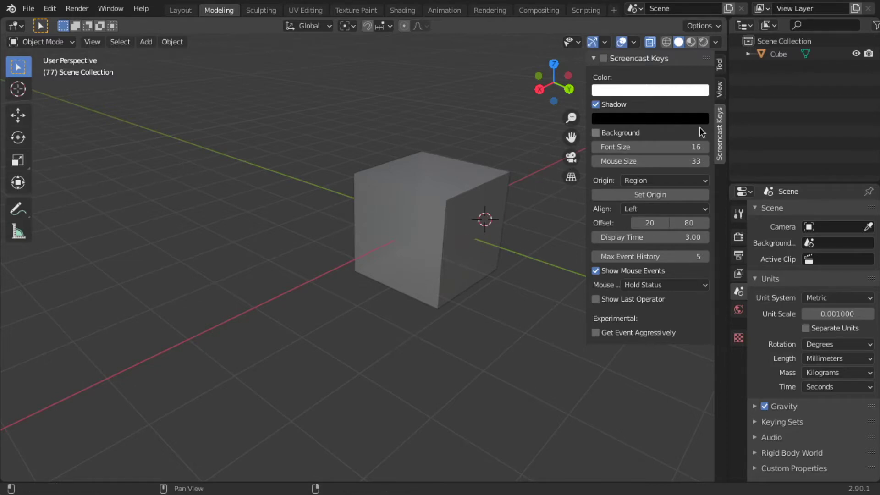
- Reset the 3D cursor's location and rotation to 0 on the X, Y and Z axes
click(720, 90)
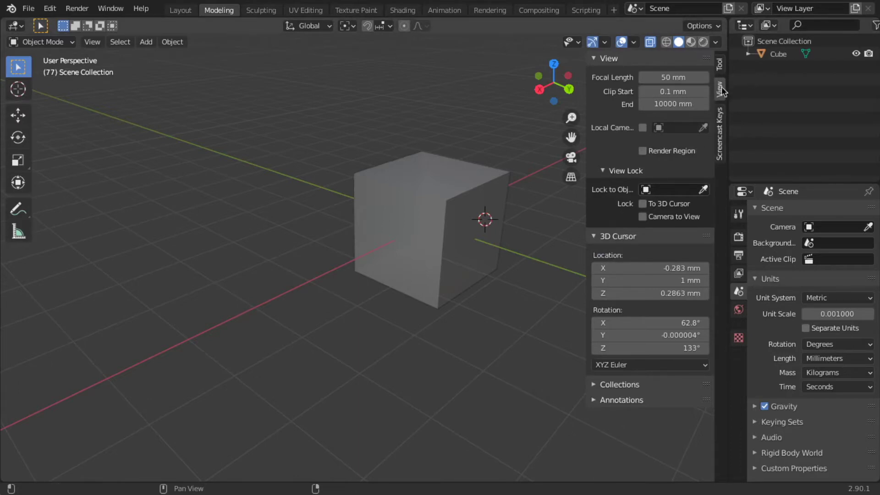
click(680, 268)
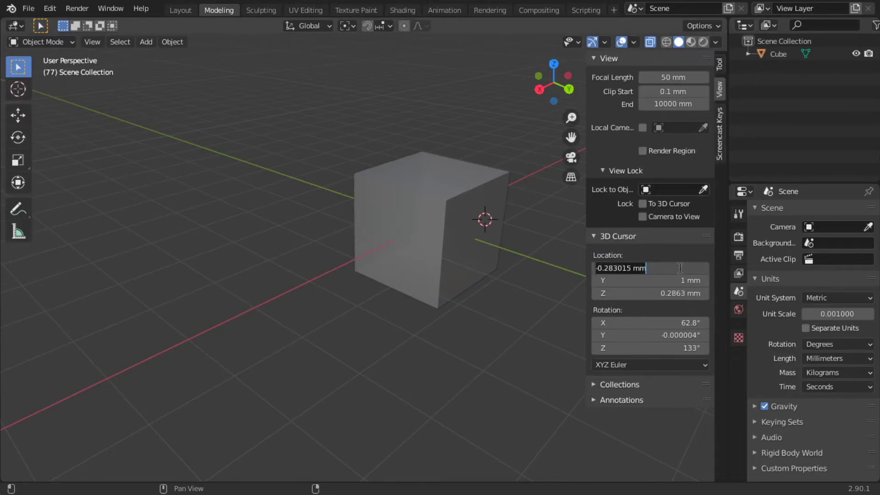
text(0)
key(Tab)
text(0)
key(Tab)
text(0)
key(Tab)
text(0)
key(Tab)
text(0)
key(Tab)
text(0)
key(Tab)
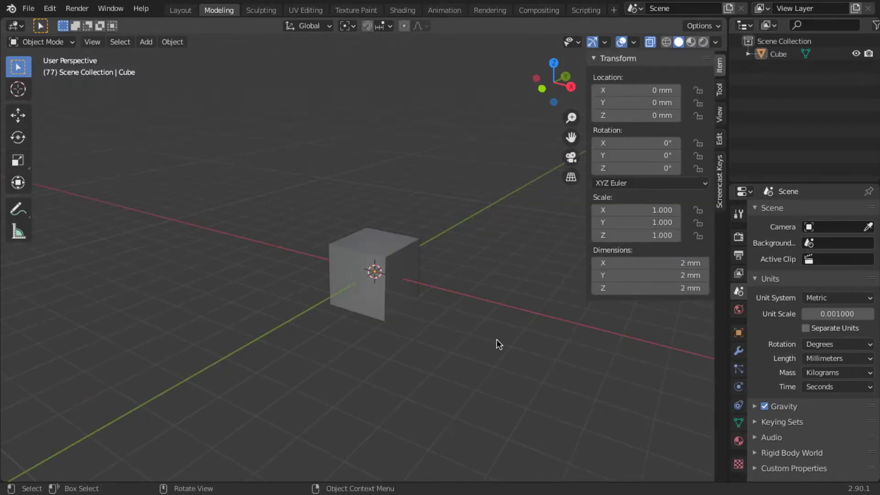
- Delete the cube at the world origin
click(385, 296)
middle_drag(516, 317, 497, 318)
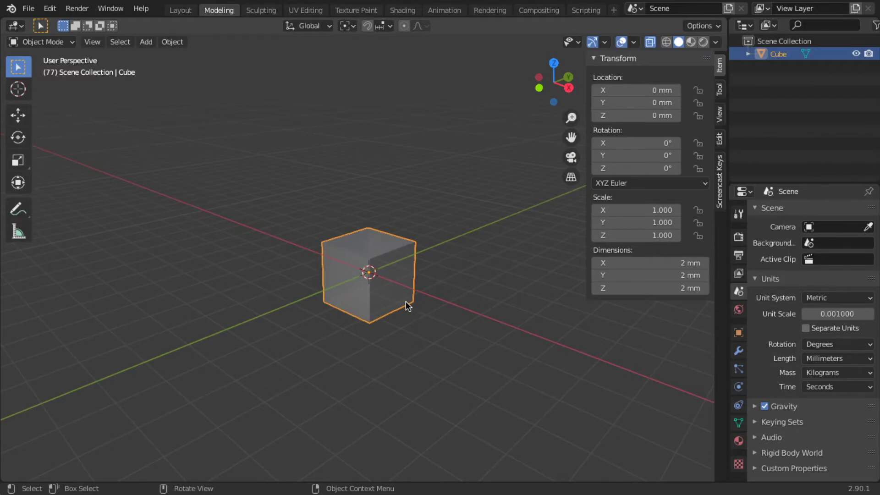
key(x)
click(458, 292)
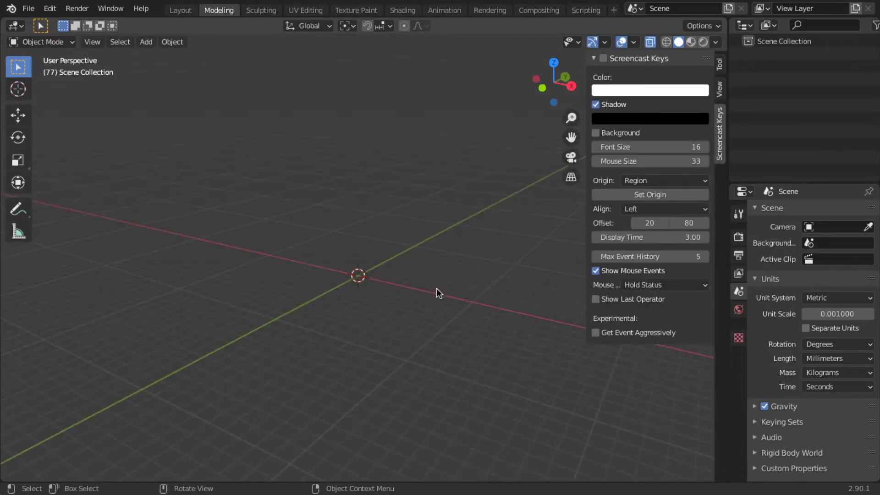
- Add a mesh cylinder with 32 vertices, a 3 mm radius and a 6 mm depth at the world origin
click(715, 42)
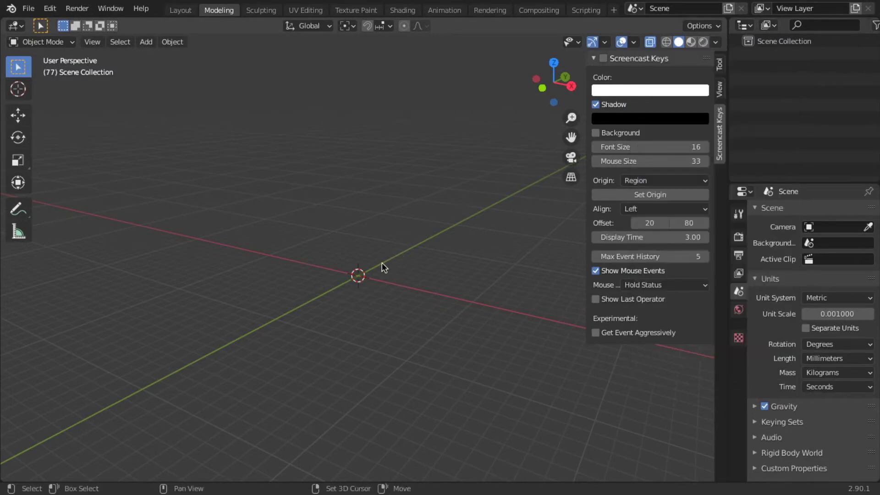
key(shift+a)
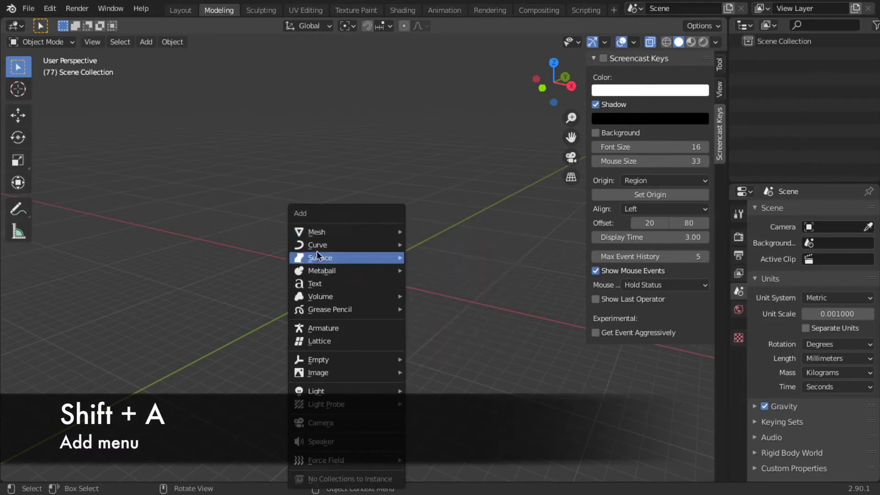
mouse_move(318, 225)
click(145, 41)
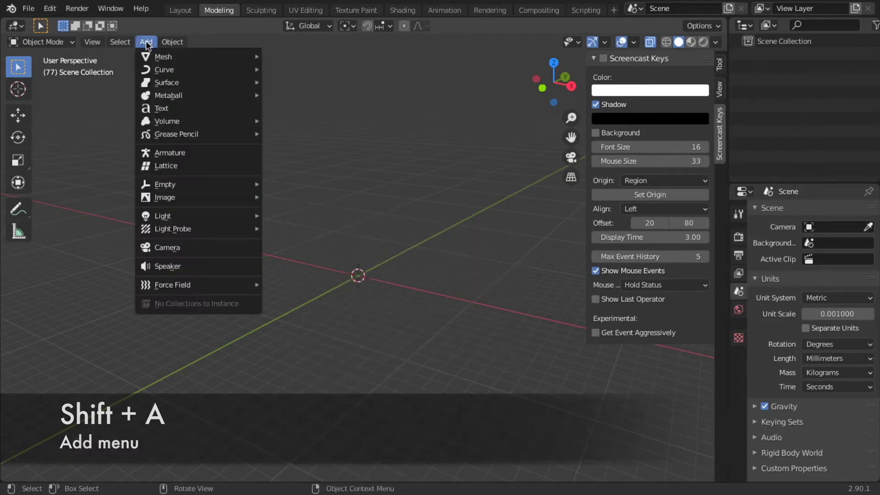
mouse_move(148, 61)
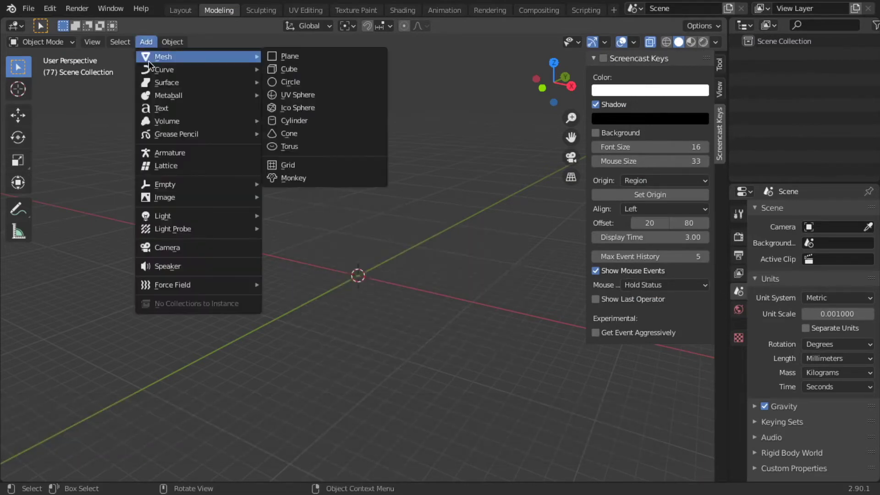
click(299, 119)
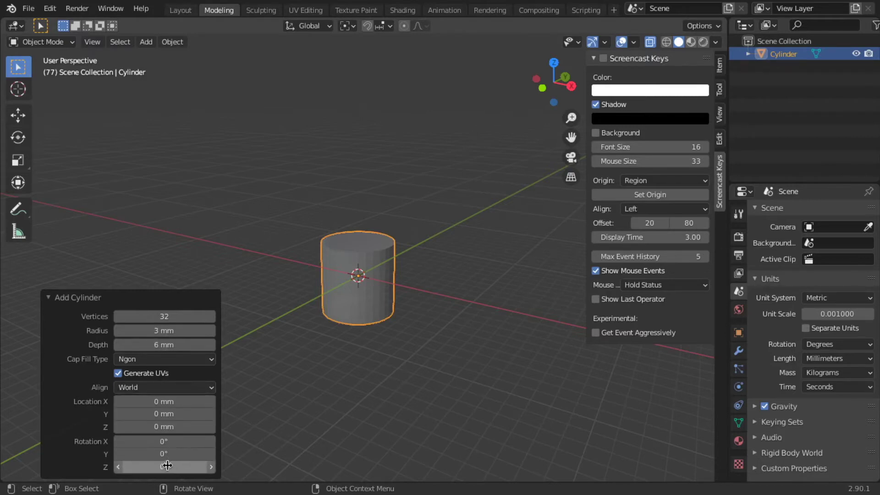
- Deselect the cylinder in the viewport and select it again
click(453, 302)
click(352, 307)
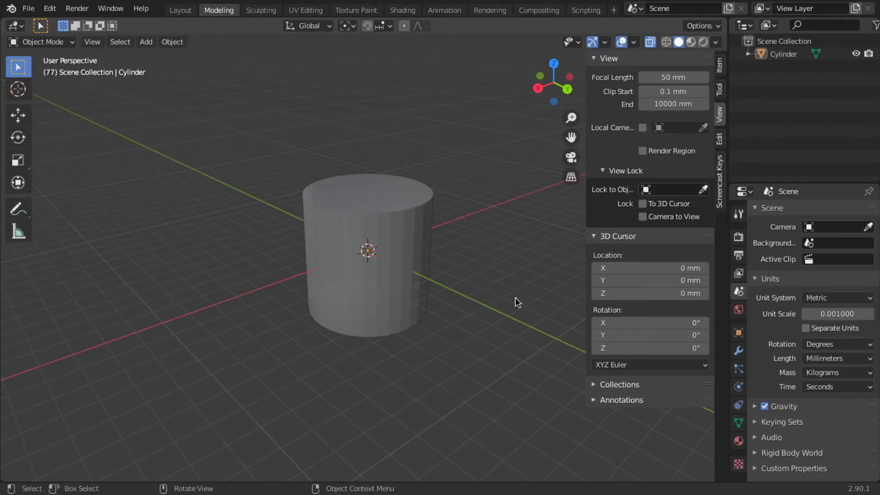
click(347, 244)
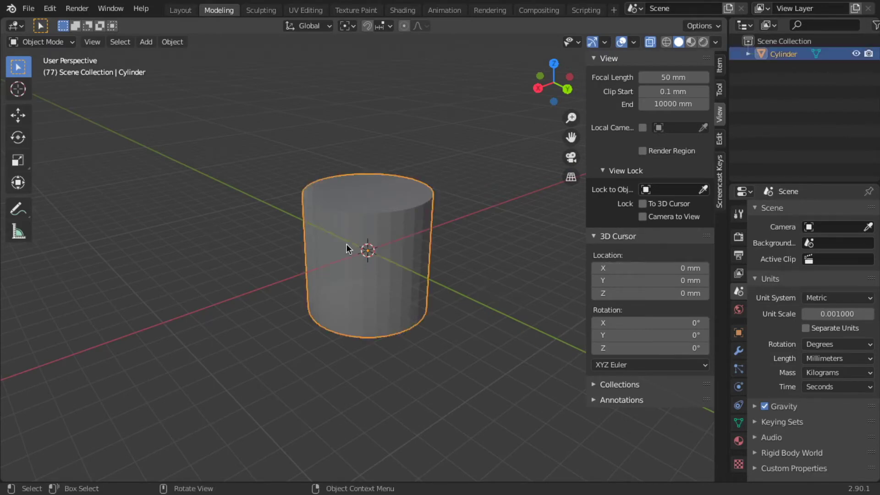
- Save the current scene and settings as the default startup file
click(29, 8)
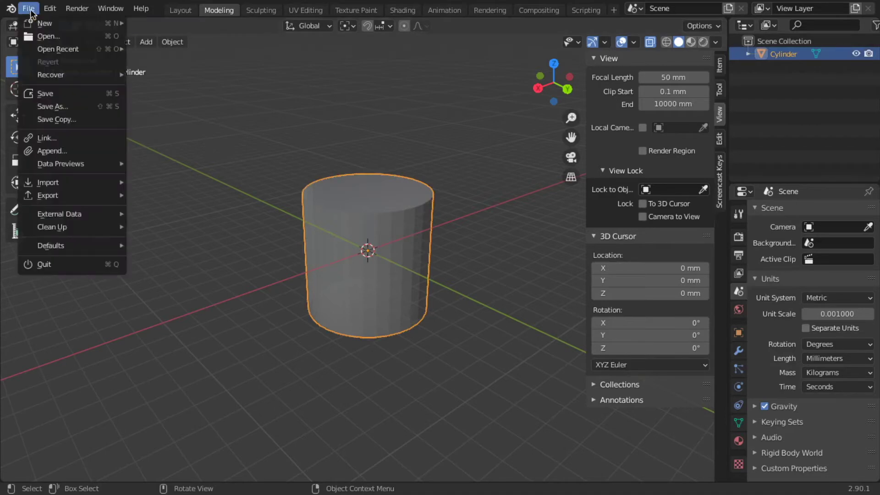
mouse_move(67, 236)
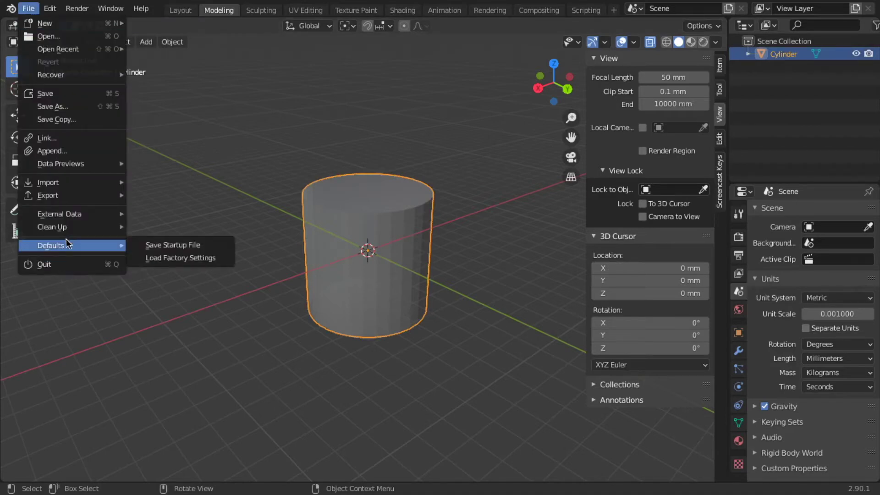
key(Escape)
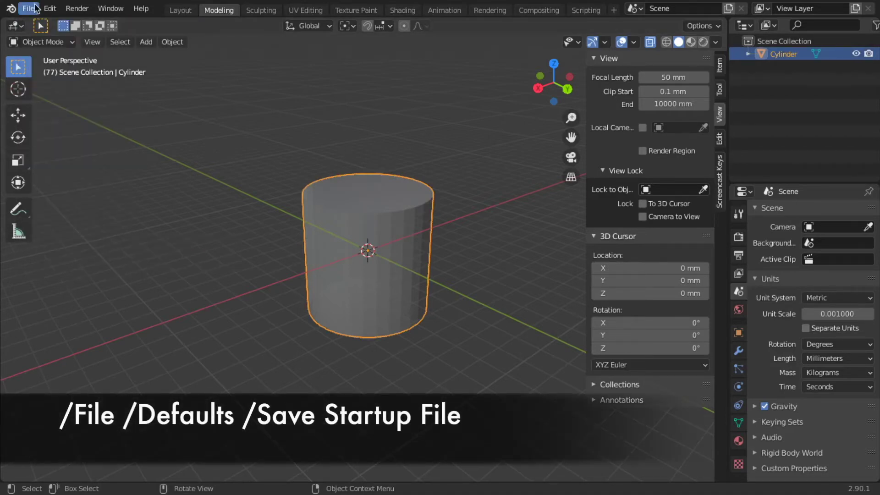
click(36, 9)
mouse_move(38, 247)
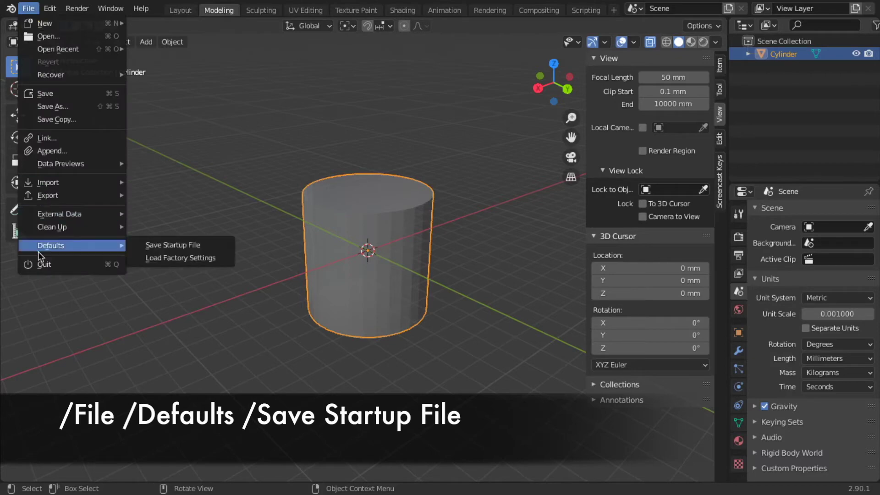
click(171, 246)
click(172, 246)
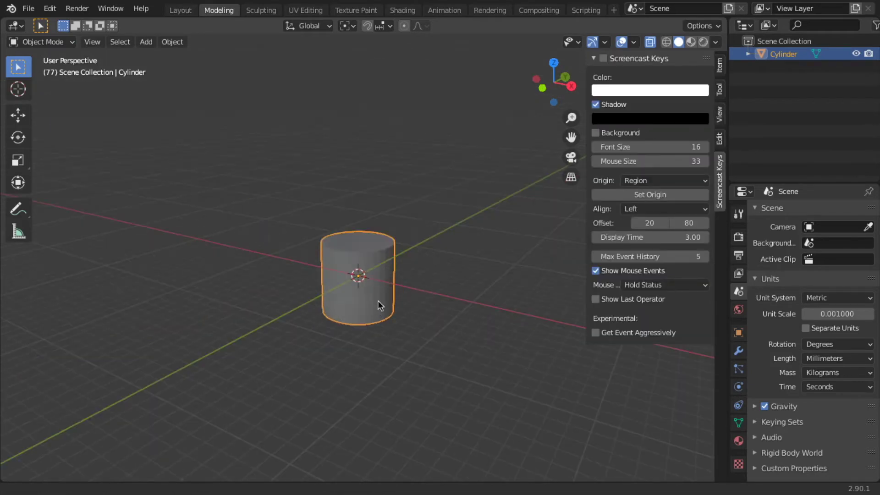
- Show the cylinder's transform values and shift its location to X -0.77 mm, Y -2.12 mm and Z 1.77 mm
shift+middle_drag(377, 301, 442, 318)
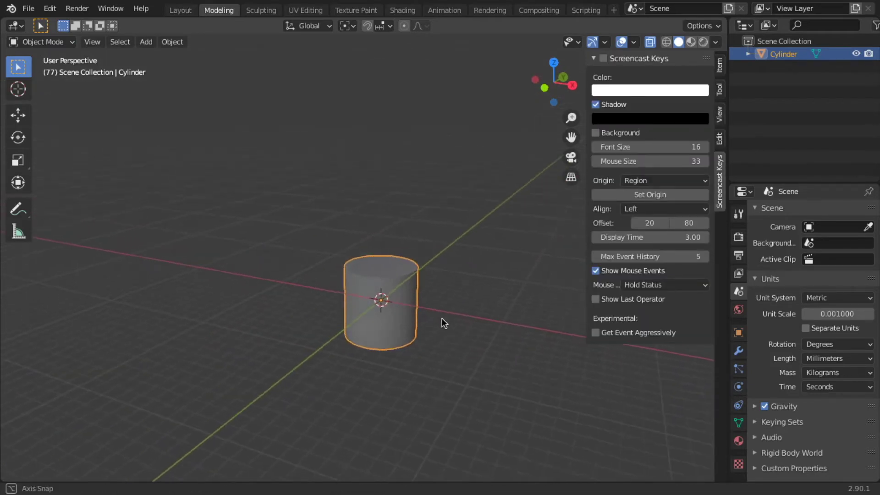
click(720, 66)
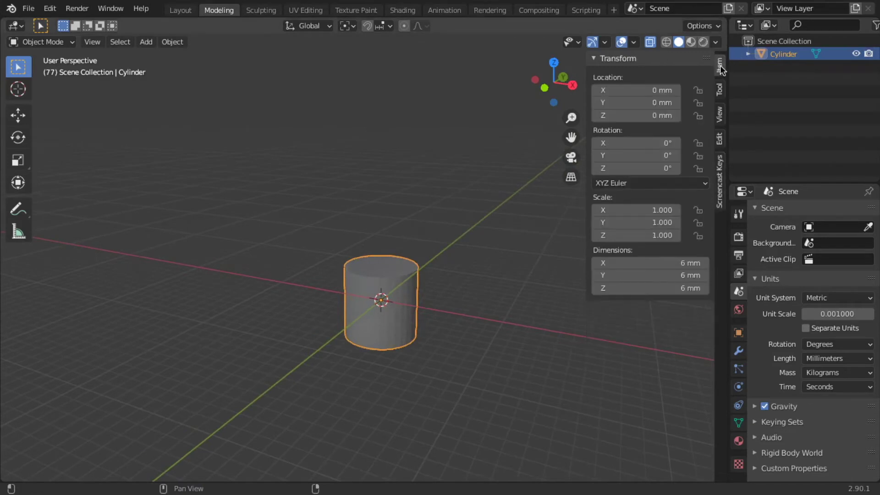
drag(641, 91, 651, 113)
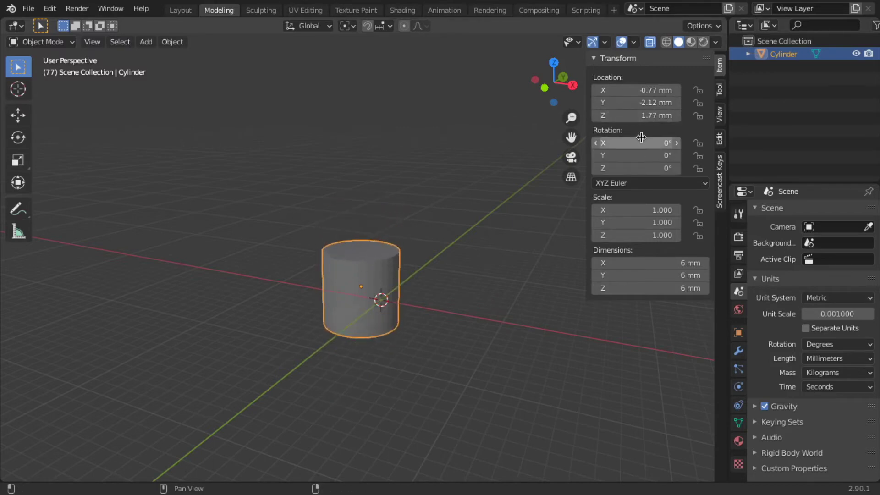
- Try rotating the cylinder about its X axis, and undo the rotation and location changes
mouse_move(641, 142)
mouse_down()
mouse_move(655, 143)
mouse_move(646, 142)
mouse_up()
key(ctrl+z)
key(ctrl+z)
key(ctrl+z)
key(ctrl+z)
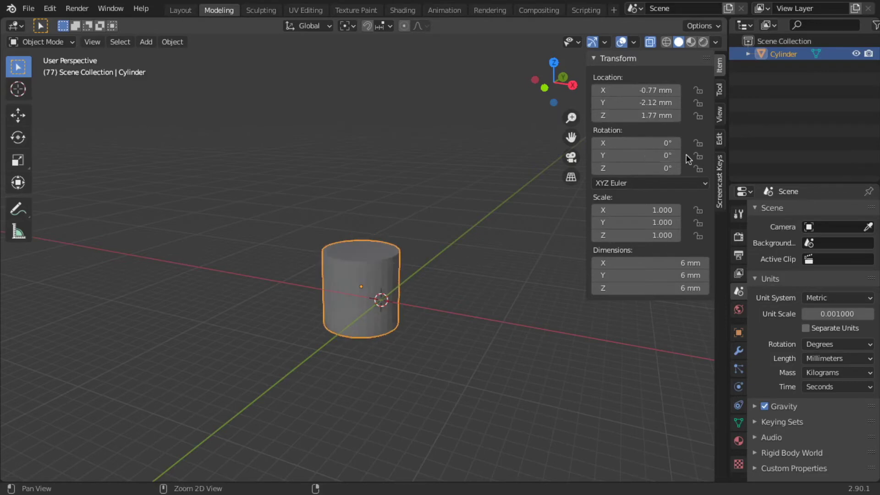
key(ctrl+z)
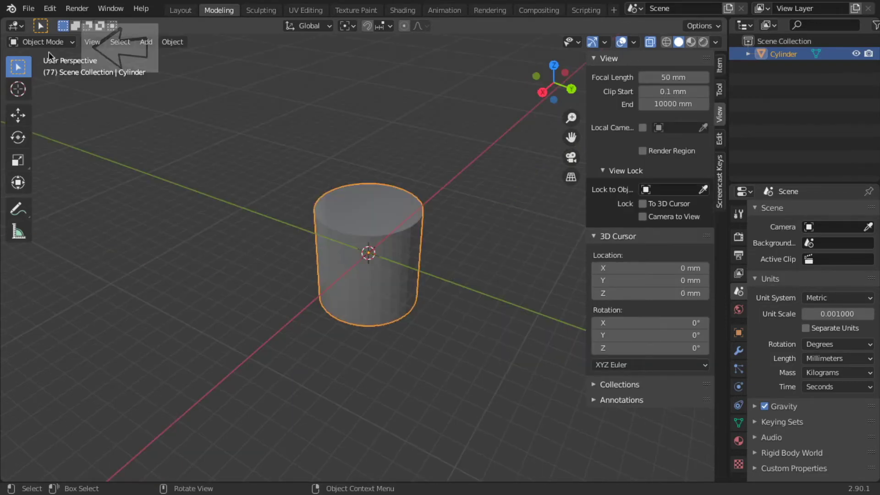
- Switch the cylinder from Object Mode to Edit Mode
click(53, 42)
click(54, 40)
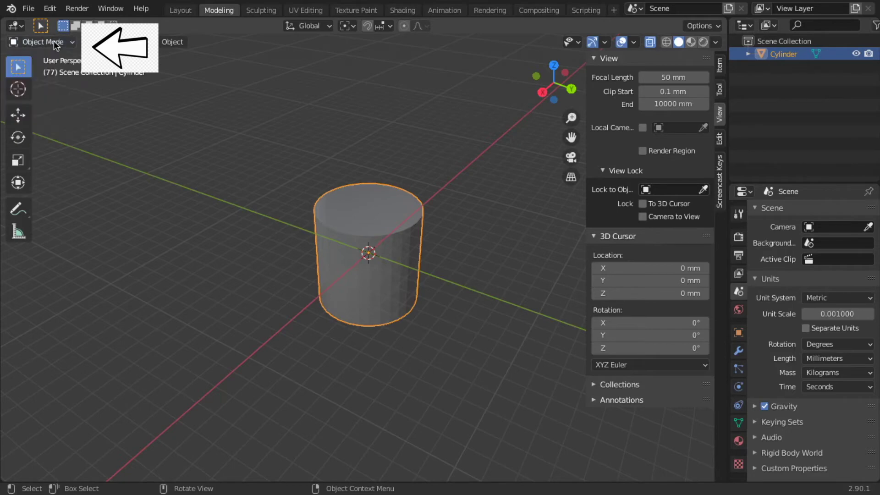
click(49, 40)
click(49, 40)
click(49, 40)
click(48, 40)
key(Tab)
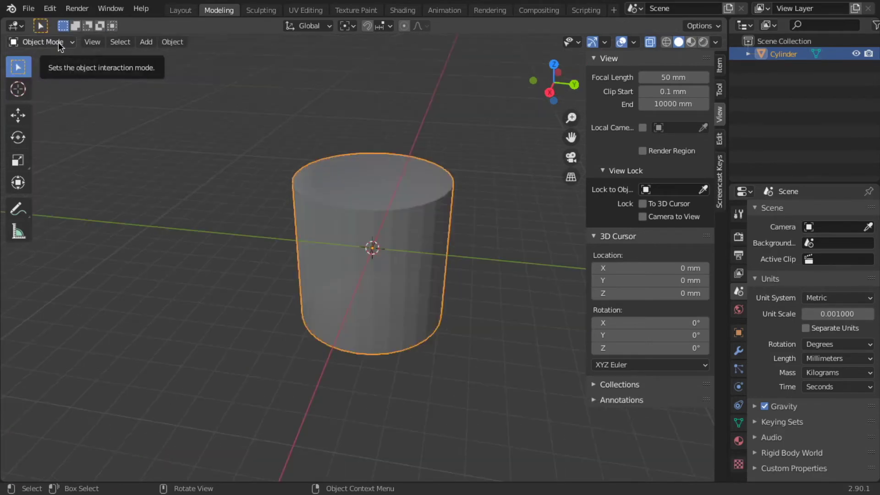
key(Tab)
- Try the vertex and face selection modes, selecting a single vertex on the cylinder's upper rim
click(323, 197)
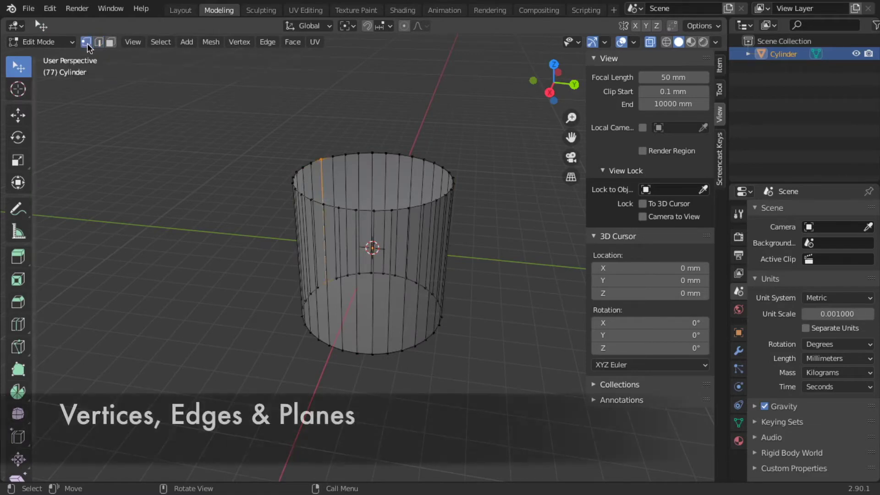
click(110, 43)
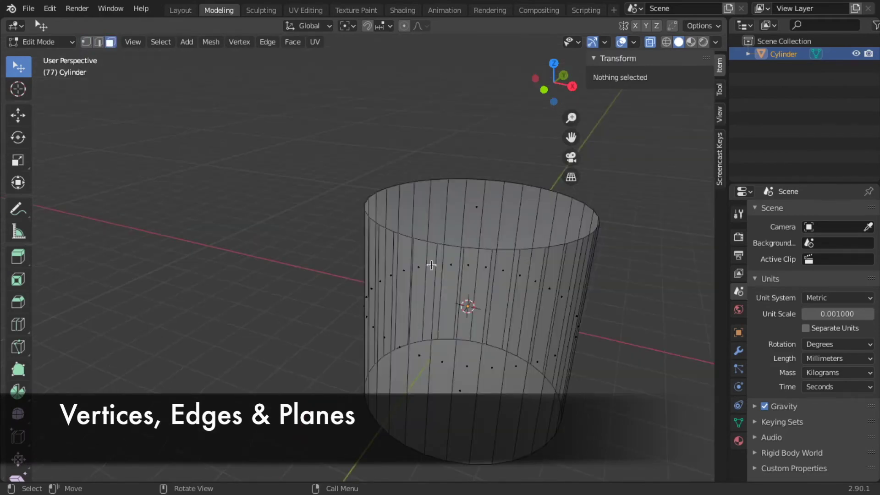
key(1)
click(393, 231)
scroll(388, 231, up, 3)
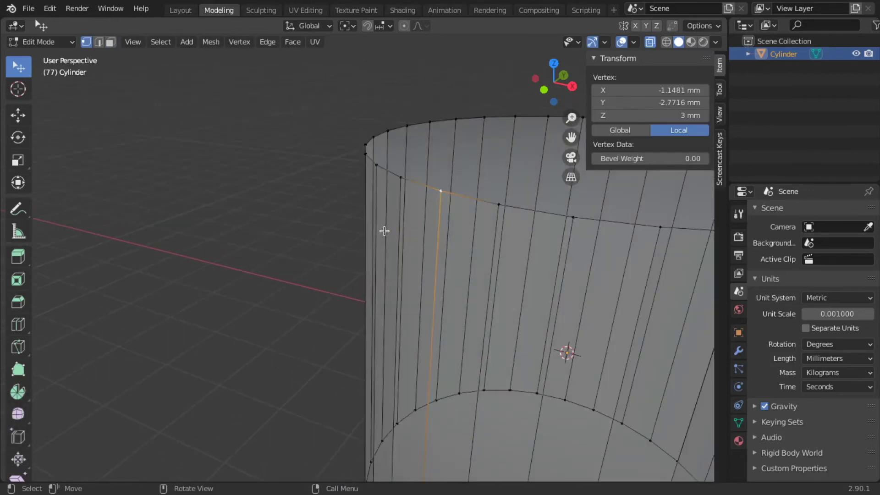
middle_drag(445, 208, 340, 261)
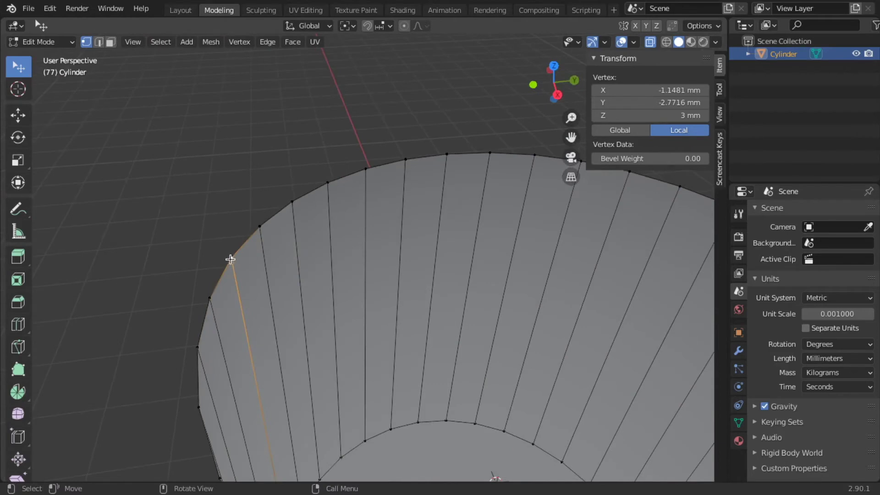
scroll(232, 260, up, 2)
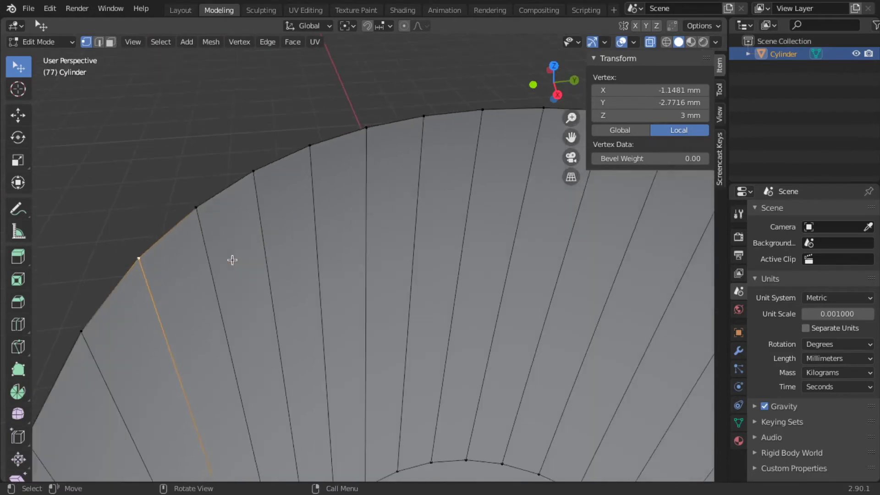
ctrl+scroll(167, 271, up, 5)
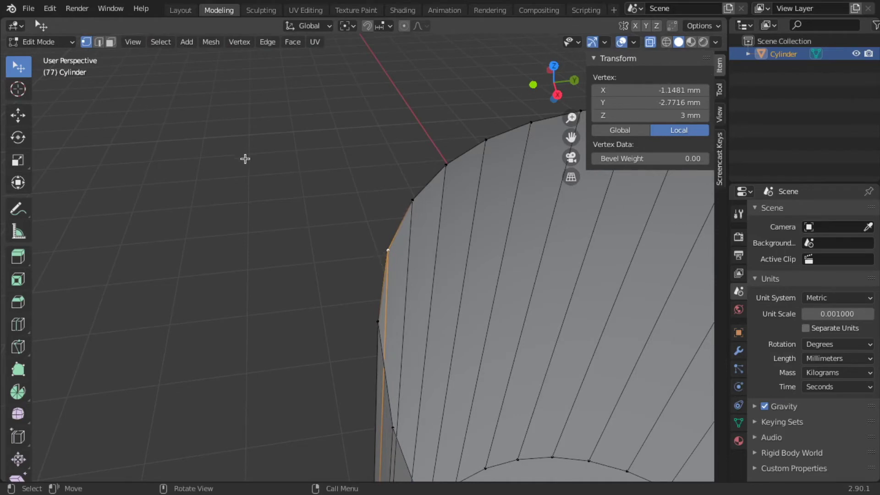
- Select edges on the cylinder's side and upper rim one at a time in edge select mode
key(2)
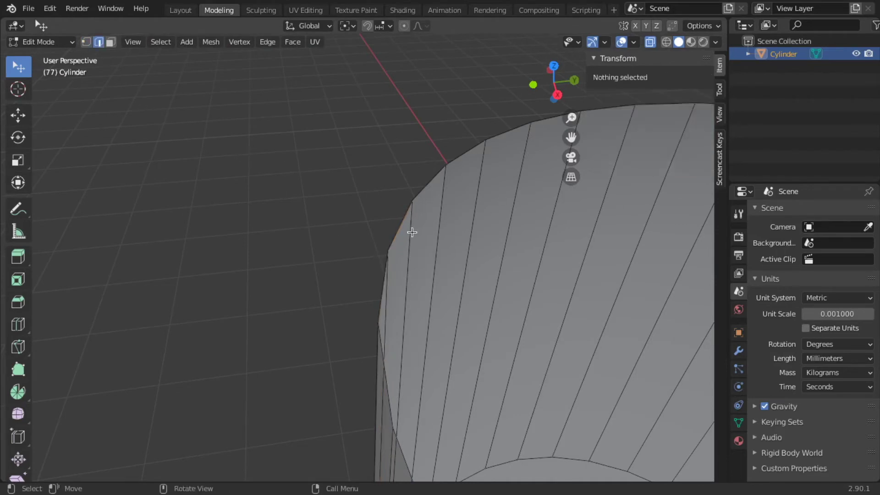
click(411, 229)
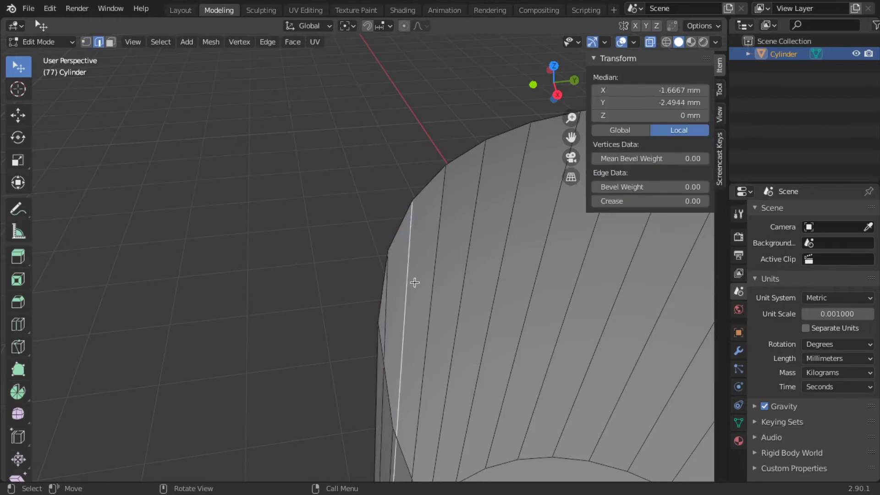
middle_drag(415, 282, 412, 283)
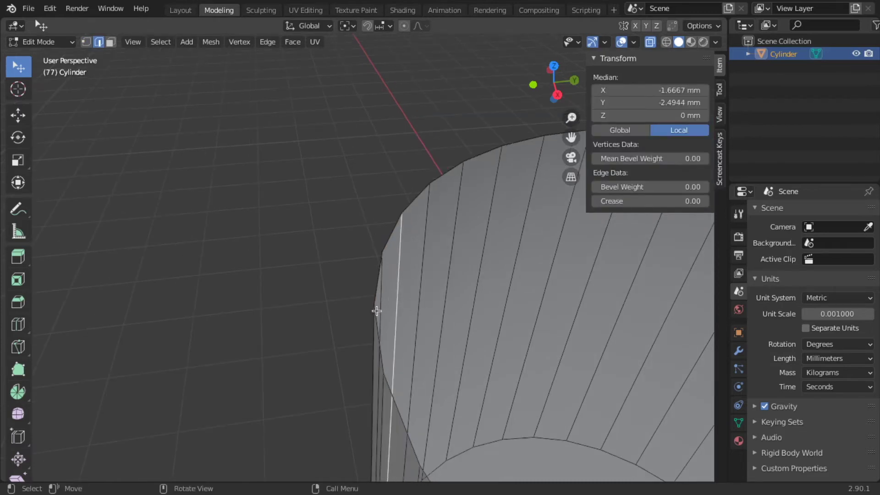
middle_drag(360, 310, 399, 238)
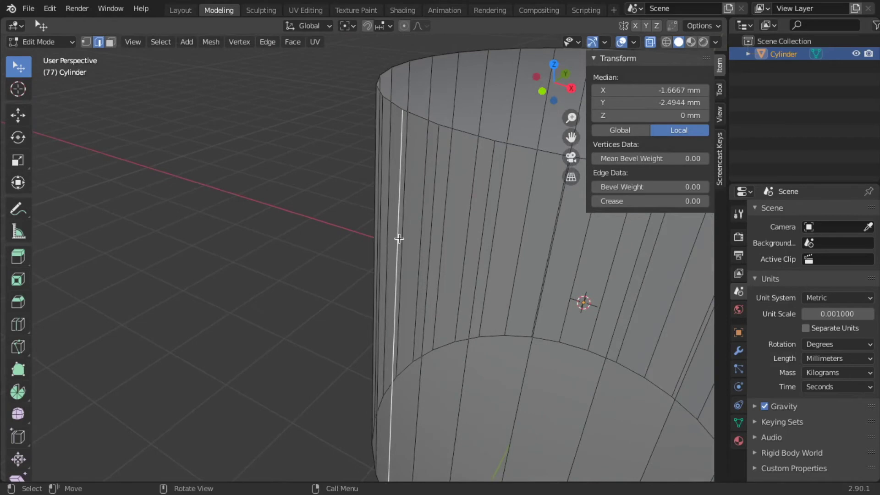
click(415, 119)
- Select the cylinder's top face in face select mode
scroll(456, 151, down, 3)
key(3)
click(386, 161)
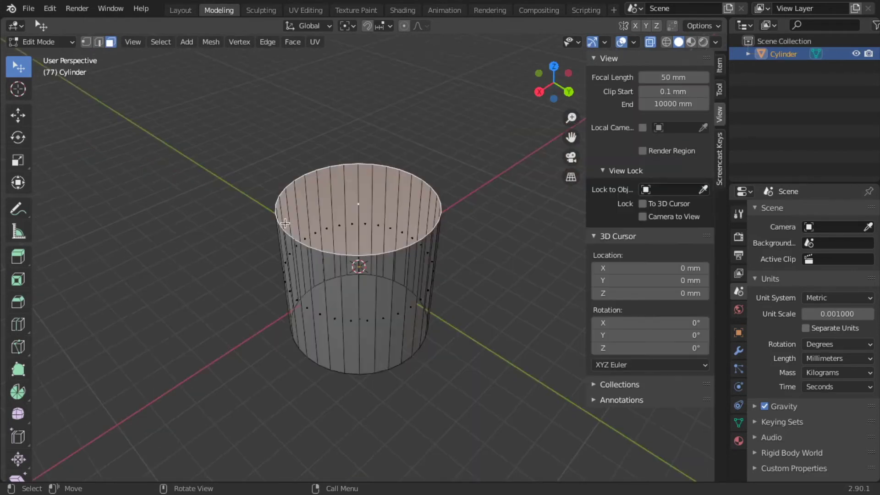
- Move the top face along the global Z axis, down by about 0.89 mm and up by about 5.16 mm
scroll(348, 229, down, 2)
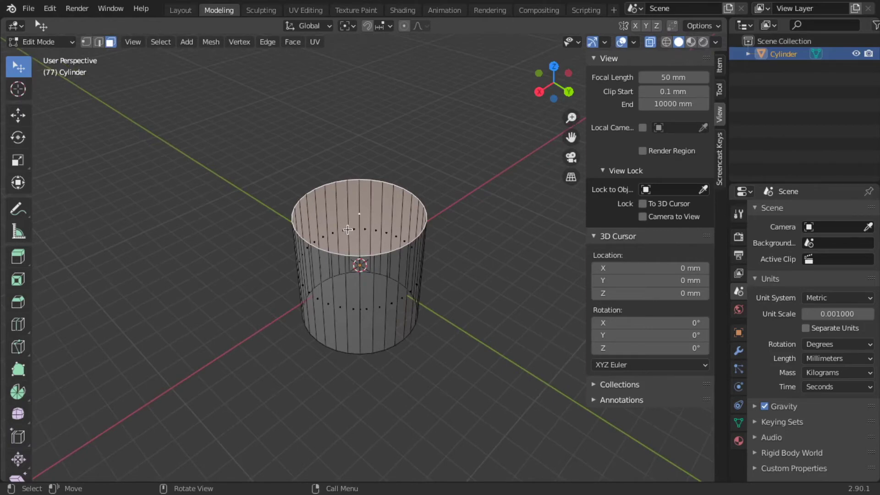
key(g)
key(z)
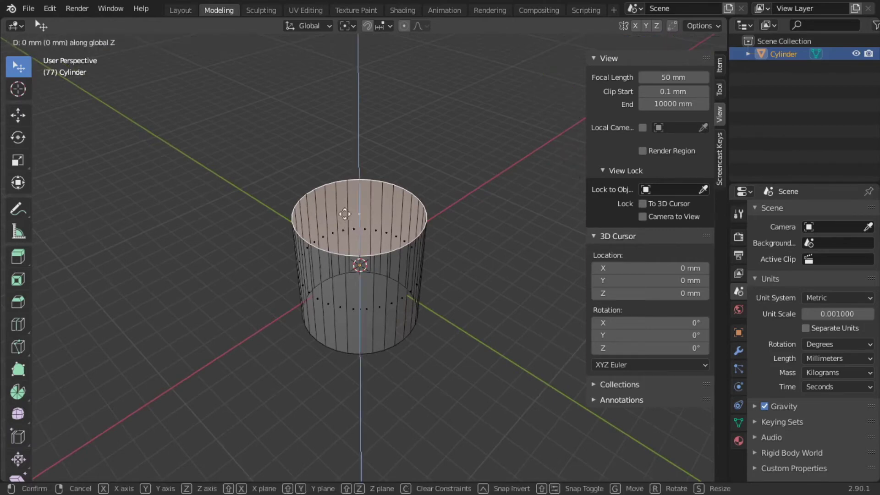
click(358, 246)
key(g)
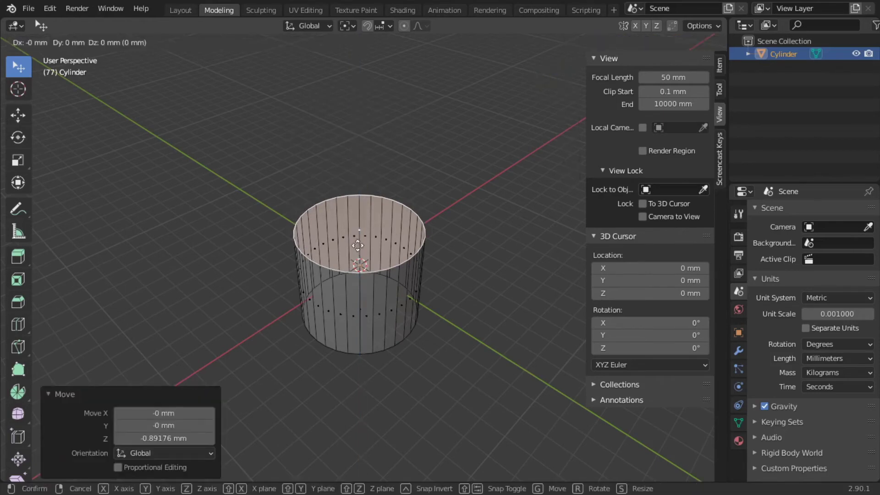
key(z)
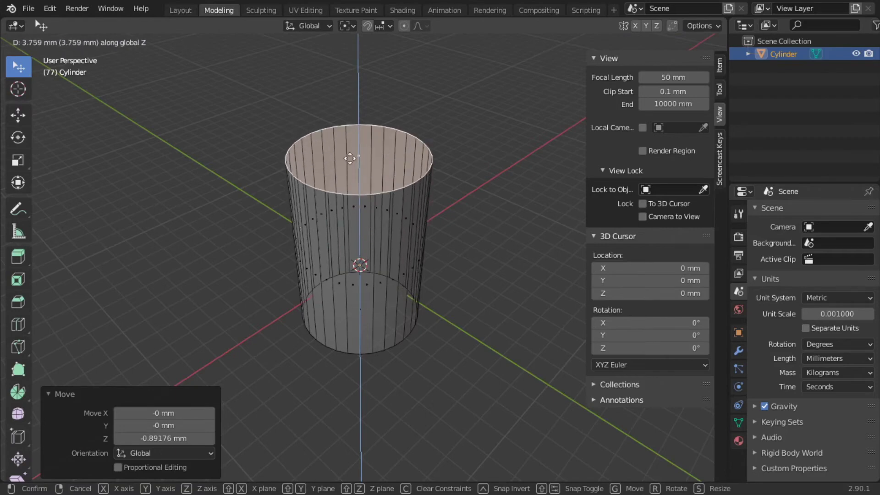
click(362, 139)
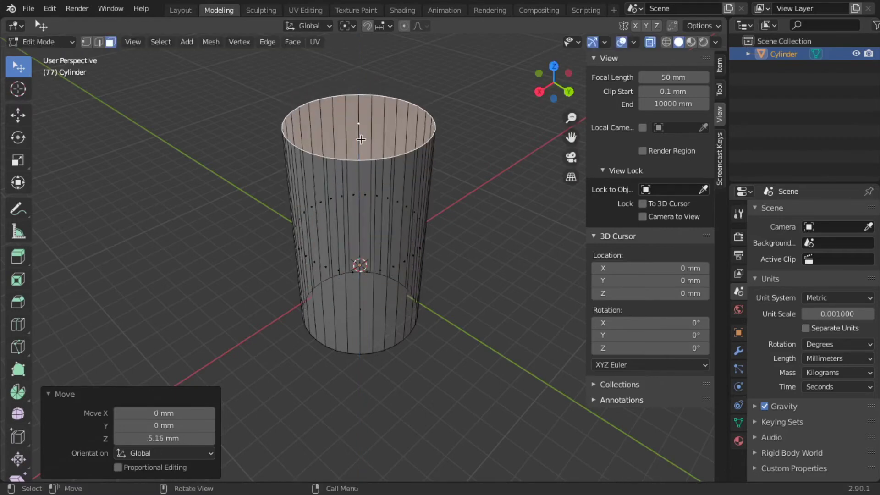
- Slide the top face along the global X axis by about -4.12 mm and back by about 1.33 mm
key(g)
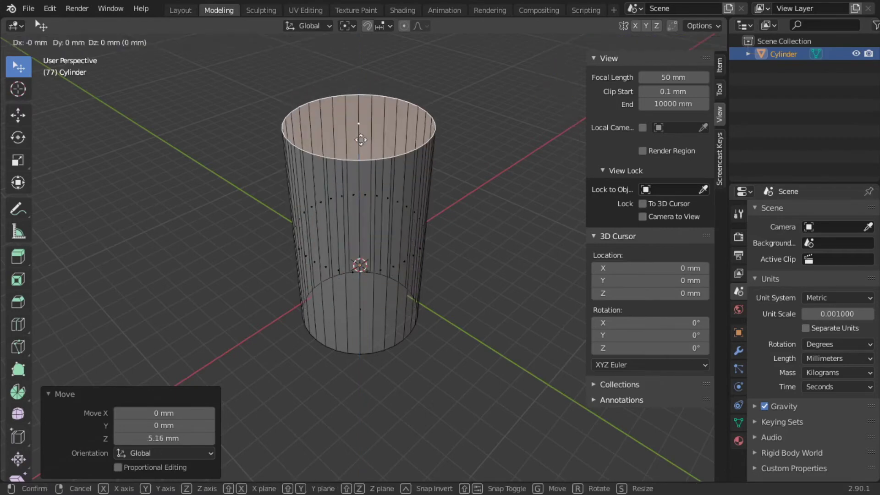
key(x)
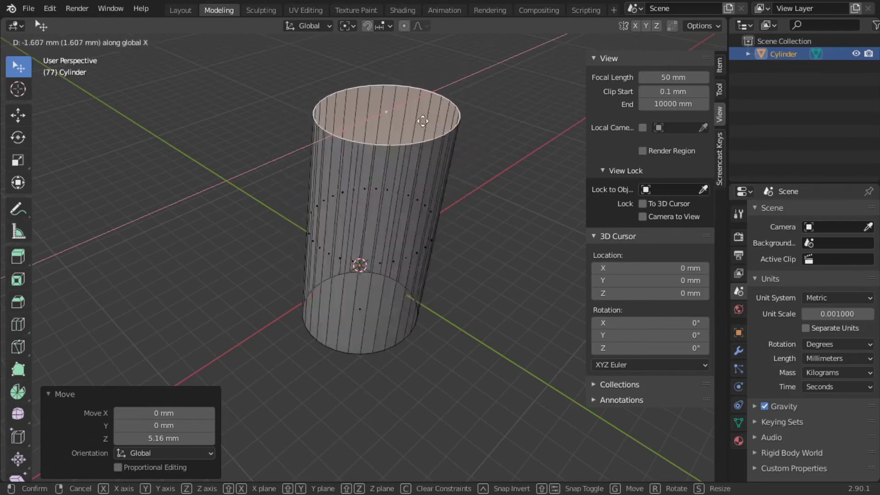
click(459, 106)
middle_drag(458, 106, 400, 174)
key(g)
key(x)
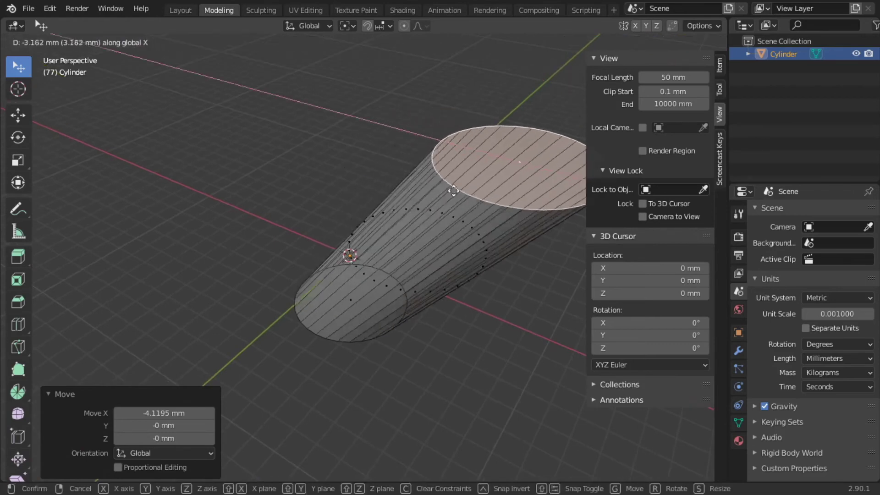
click(367, 174)
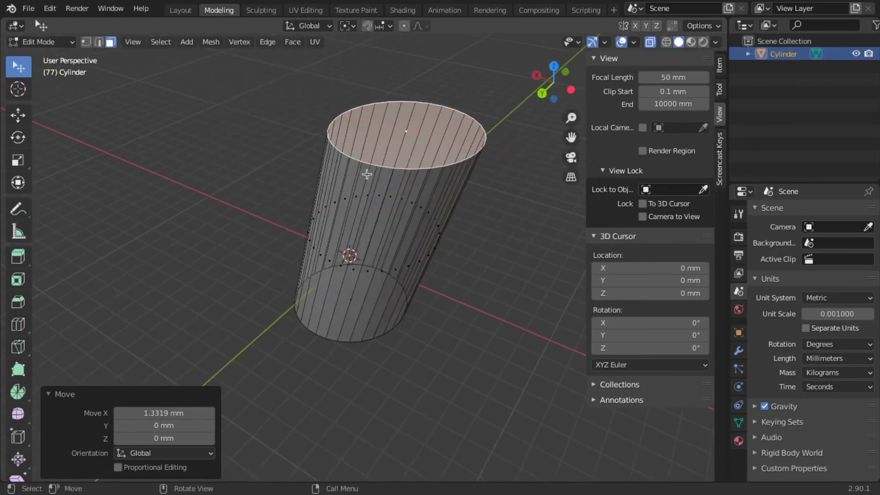
- Move the top face by about -4.25 mm along the global Z axis and about -6.91 mm along the global Y axis
key(g)
key(z)
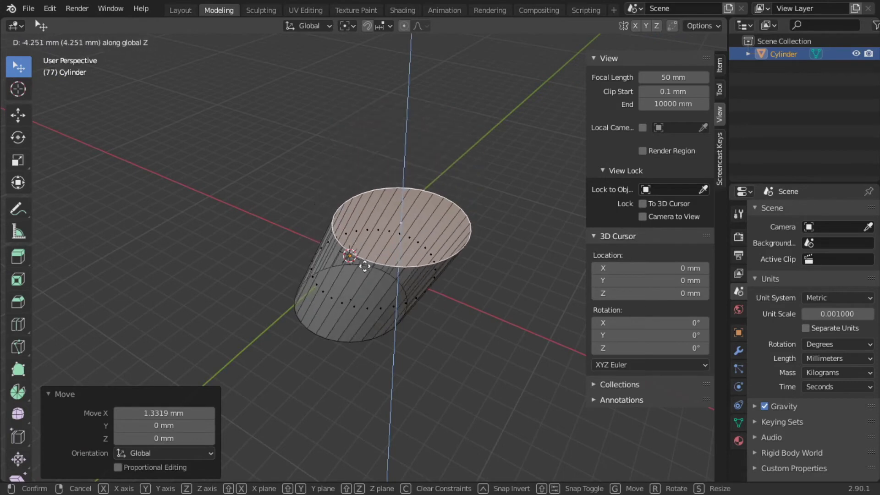
click(365, 266)
key(g)
key(y)
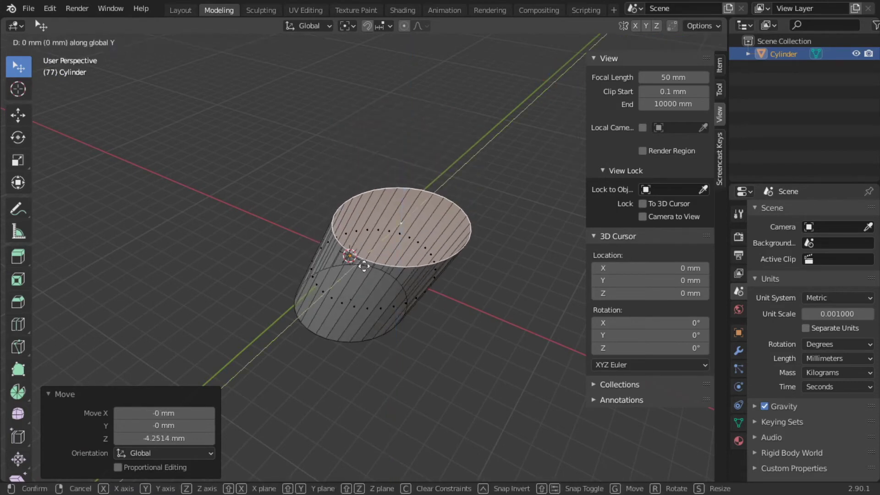
click(418, 198)
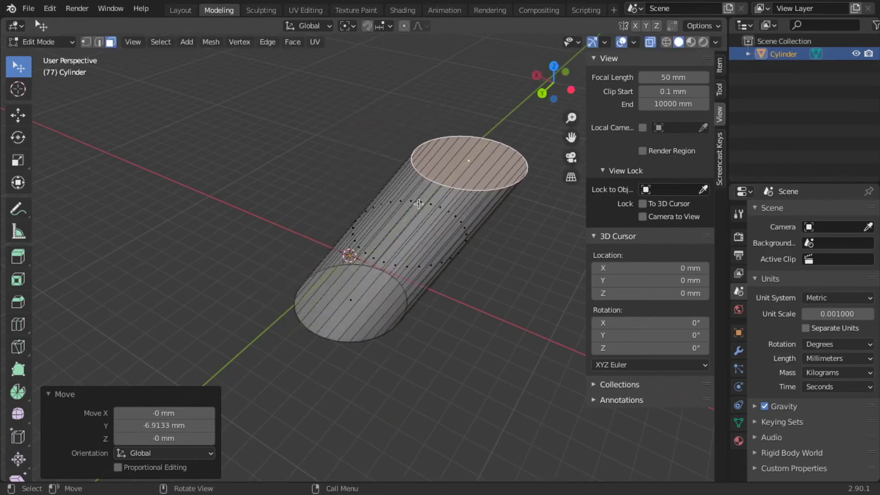
- Undo the last three moves of the top face
key(ctrl+z)
key(ctrl+z)
key(ctrl+z)
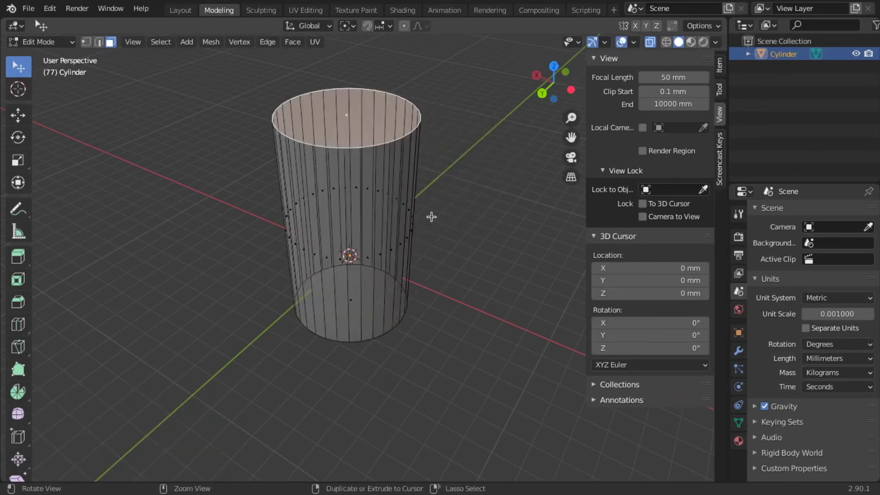
- Grab the top face freely, switch the constraint through the global X and Y axes, and place the face along global Z
middle_drag(438, 288, 430, 268)
key(g)
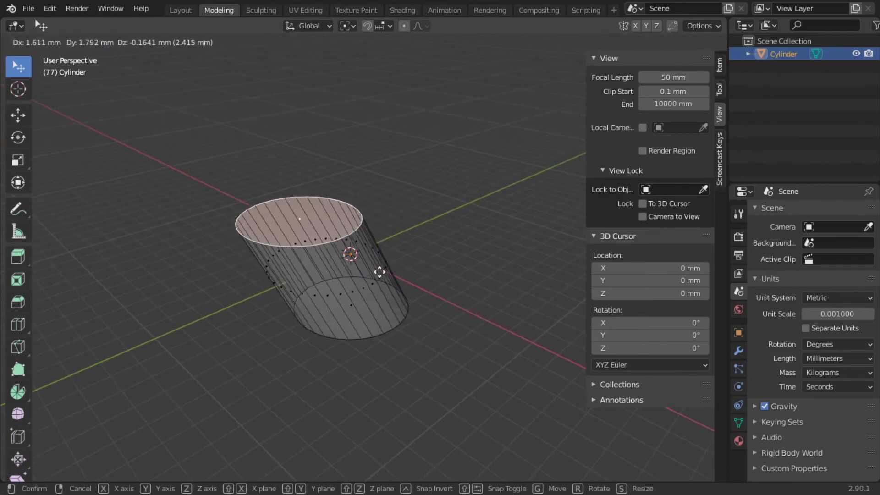
key(x)
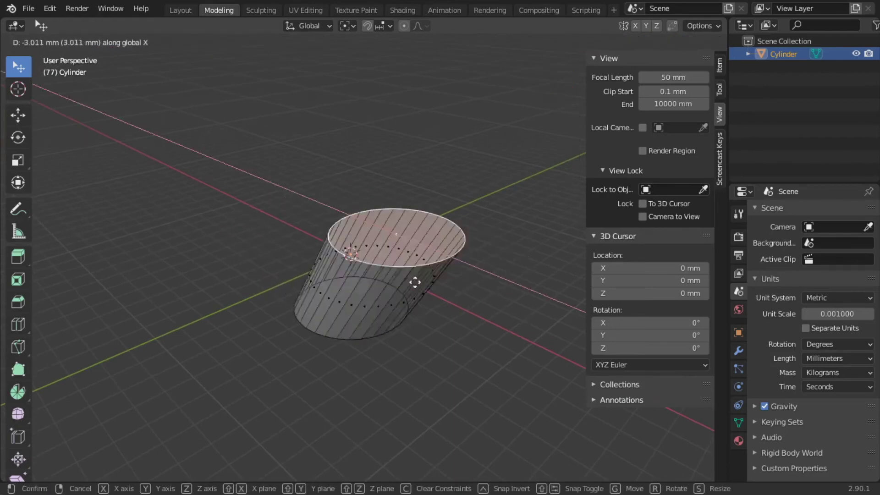
key(y)
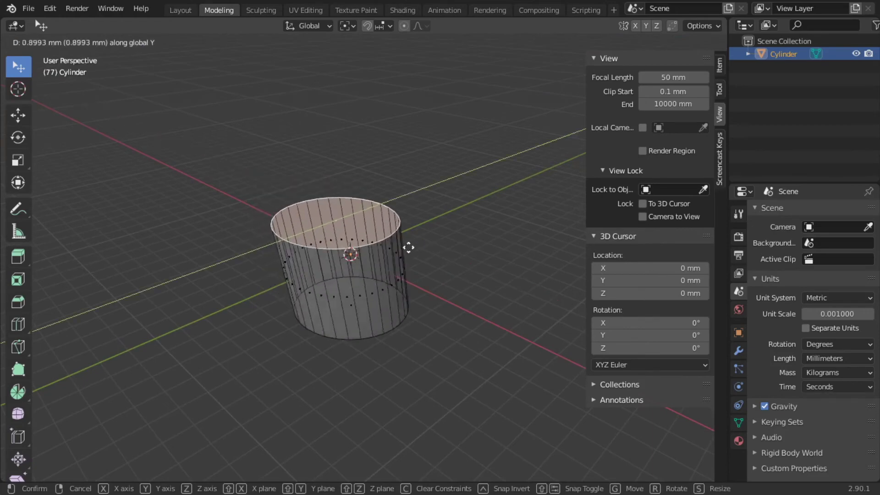
key(z)
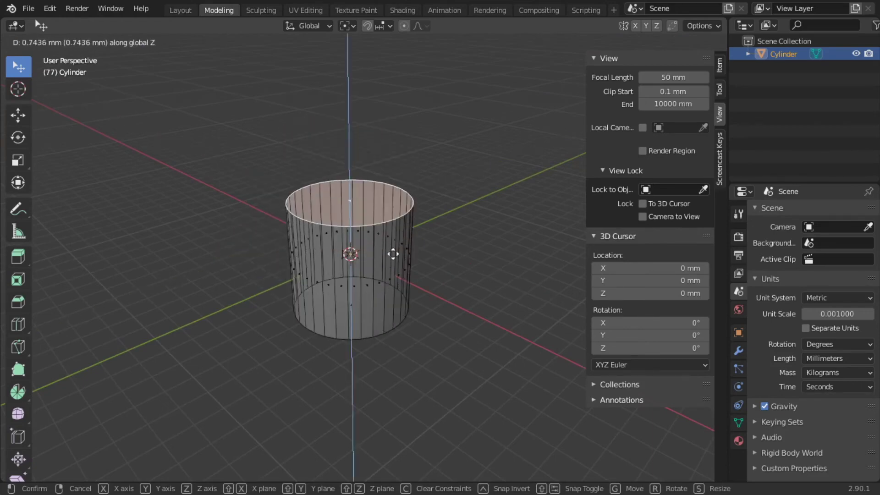
click(408, 277)
- Pull one narrow side face outward along the global X axis and undo the move
click(383, 294)
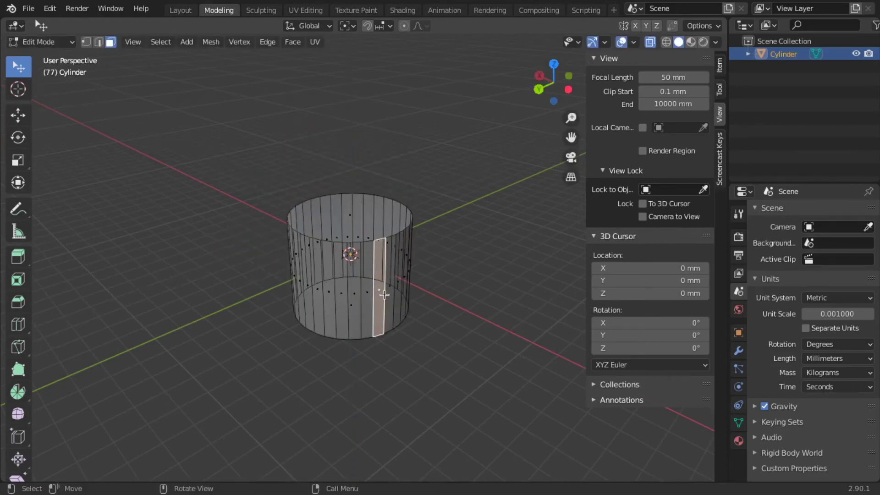
key(g)
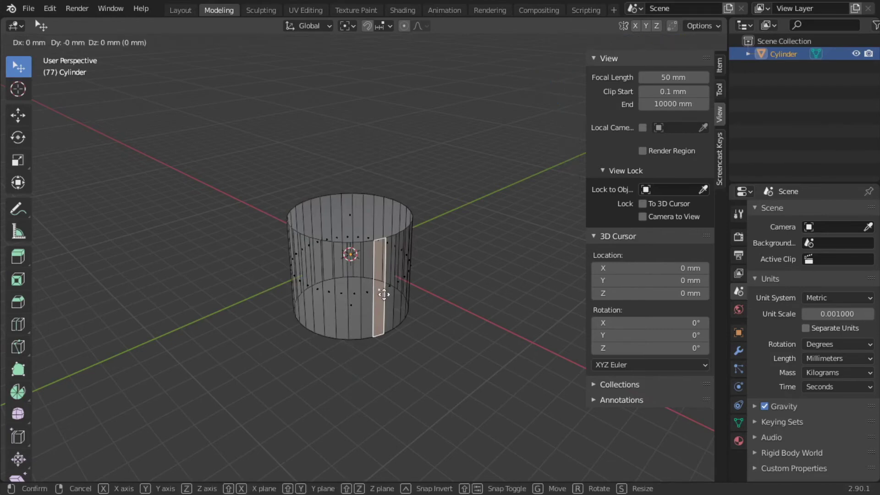
key(x)
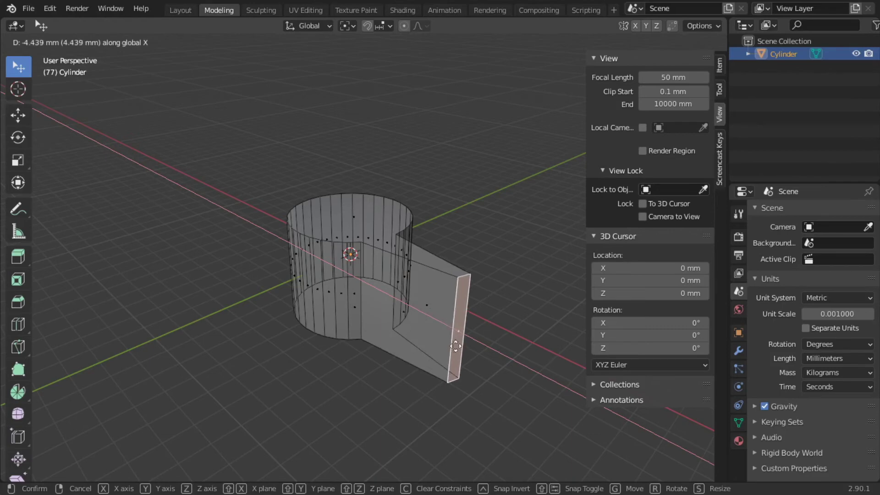
click(446, 341)
key(ctrl+z)
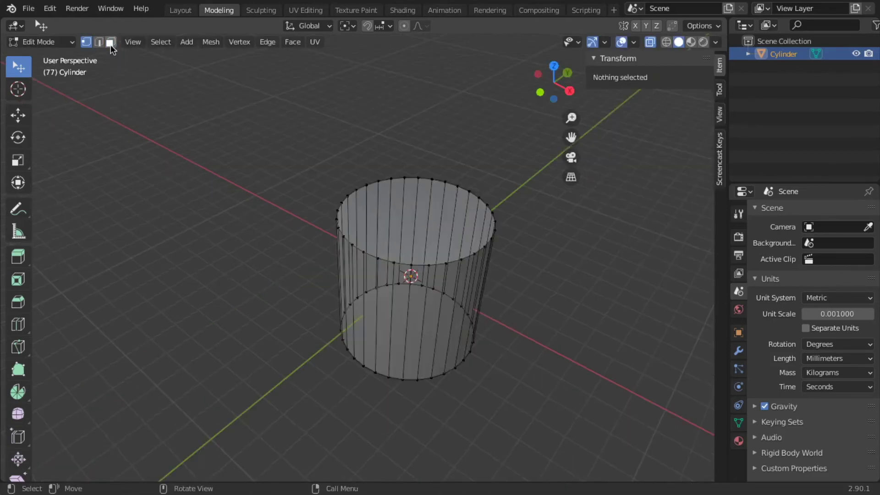
- Select the cylinder's top face in face select mode and move it exactly 2 mm along the global Z axis
middle_drag(441, 252, 524, 270)
click(414, 232)
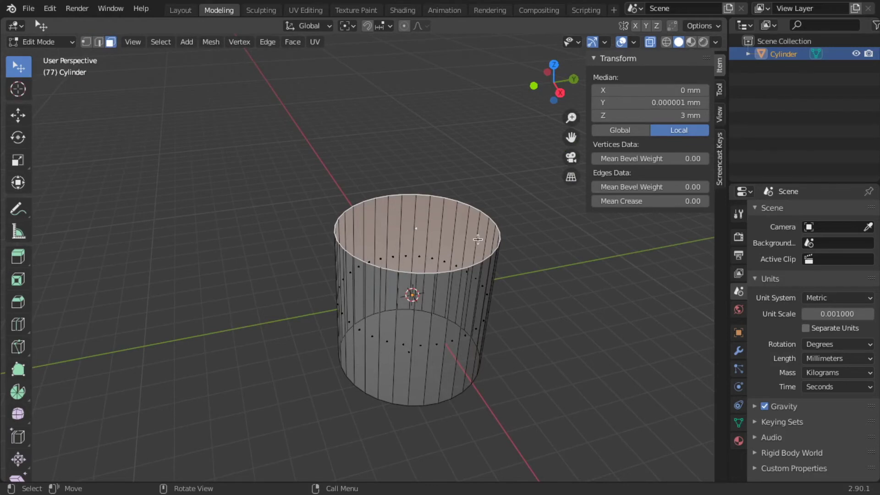
key(g)
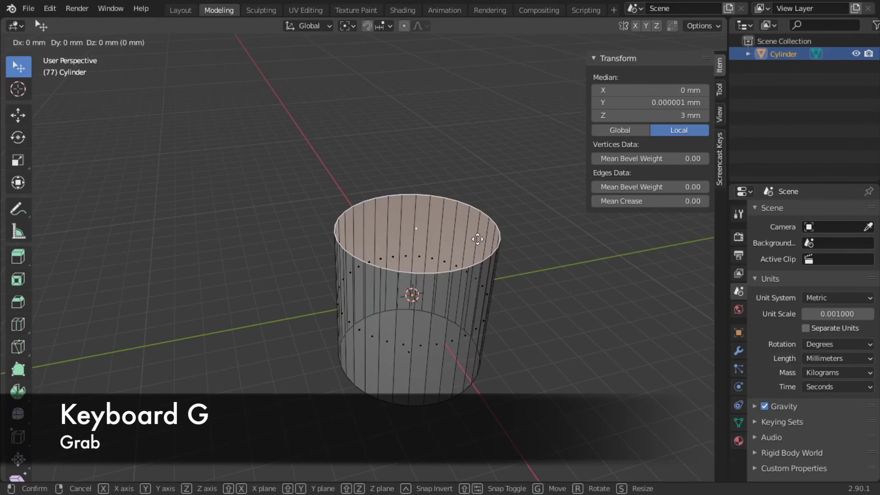
key(z)
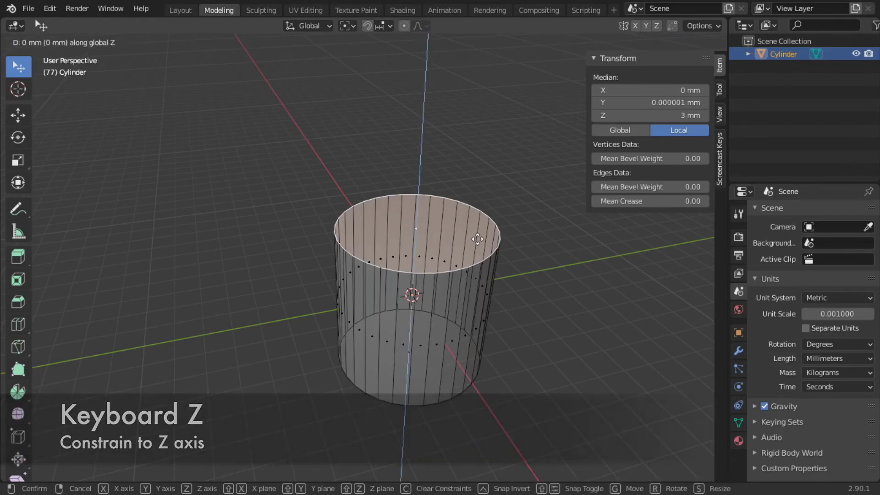
key(KP_2)
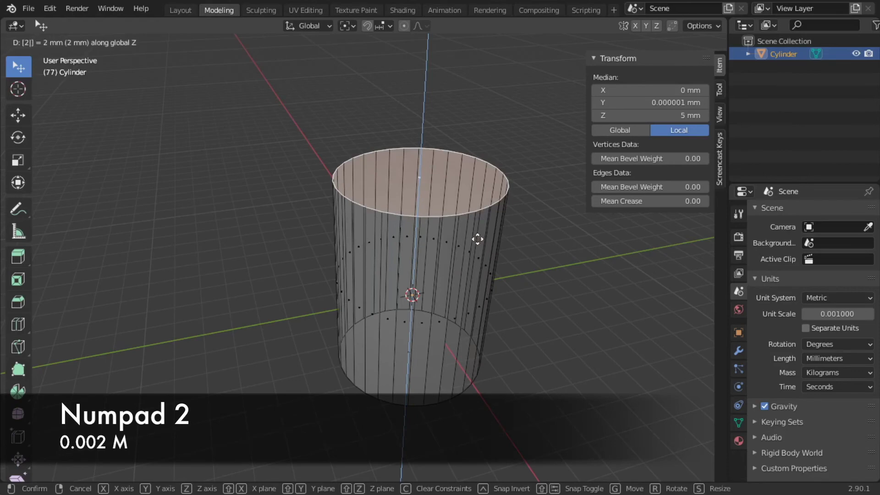
key(Return)
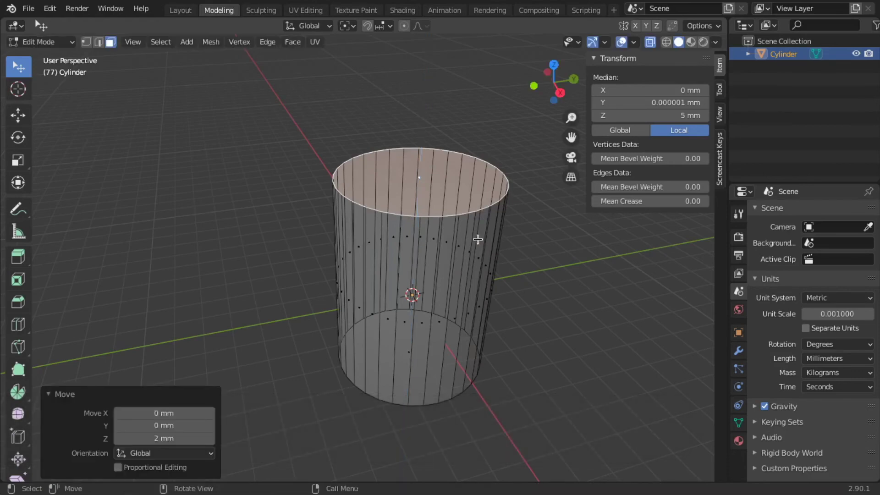
- Select a narrow side face of the cylinder and move it exactly 3 mm along the global X axis
click(443, 324)
middle_drag(479, 373, 530, 387)
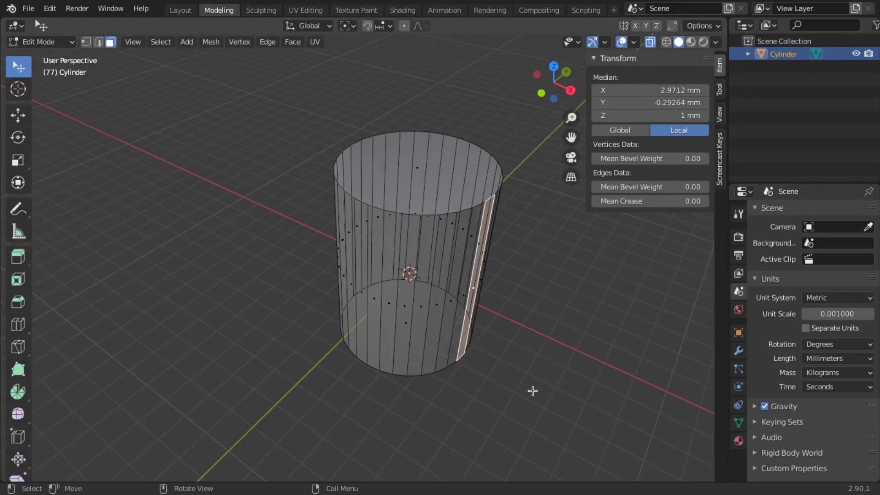
key(g)
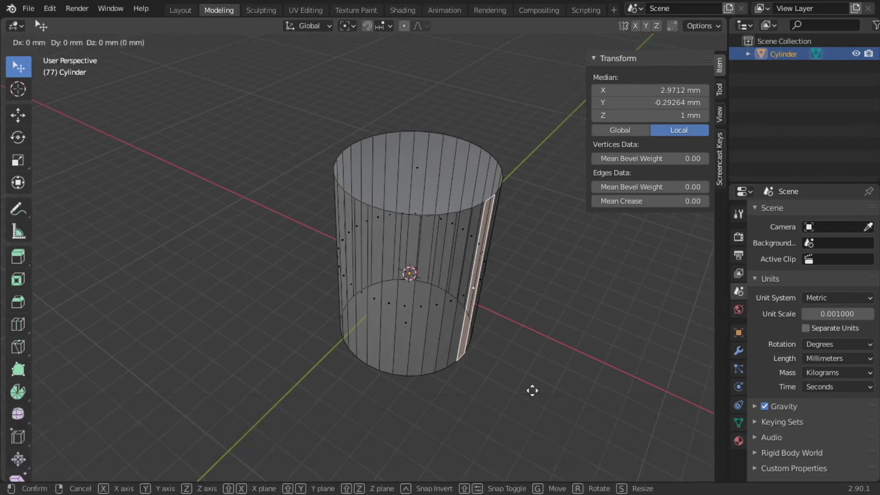
key(x)
key(KP_3)
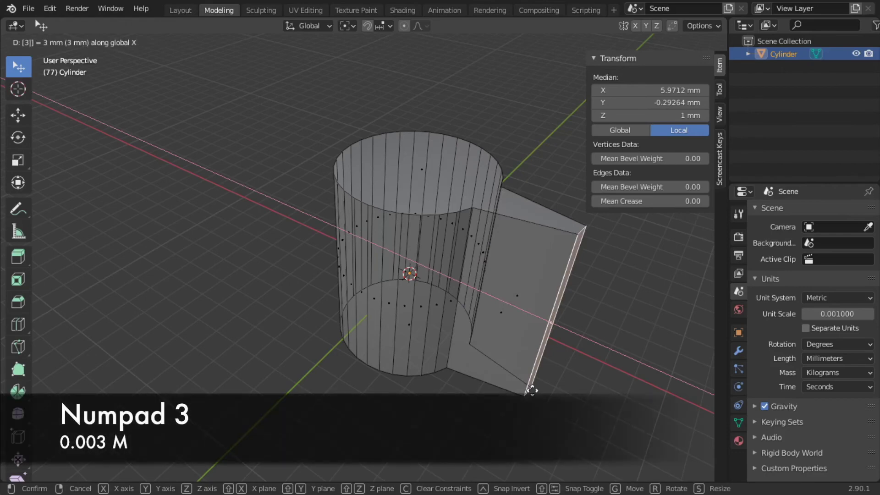
key(Return)
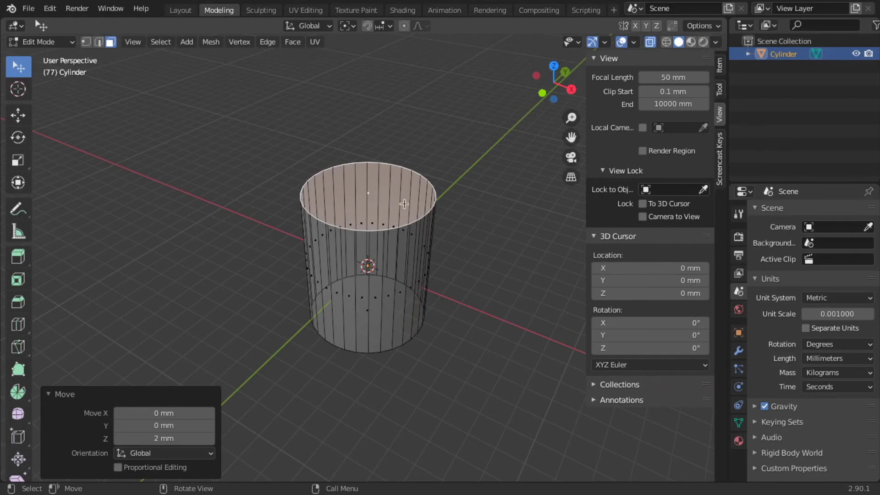
- Inset the top face by about 1.26 mm and extrude the inner face upward by about 2.56 mm
key(i)
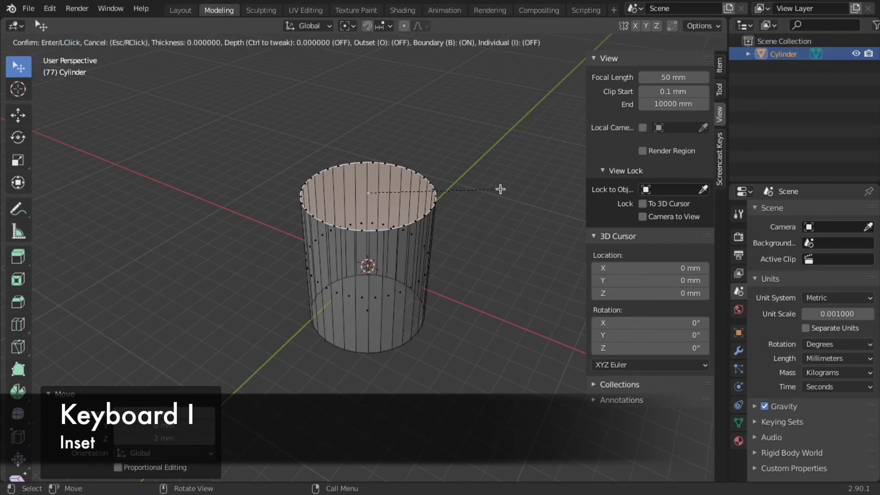
click(472, 193)
middle_drag(472, 194, 472, 212)
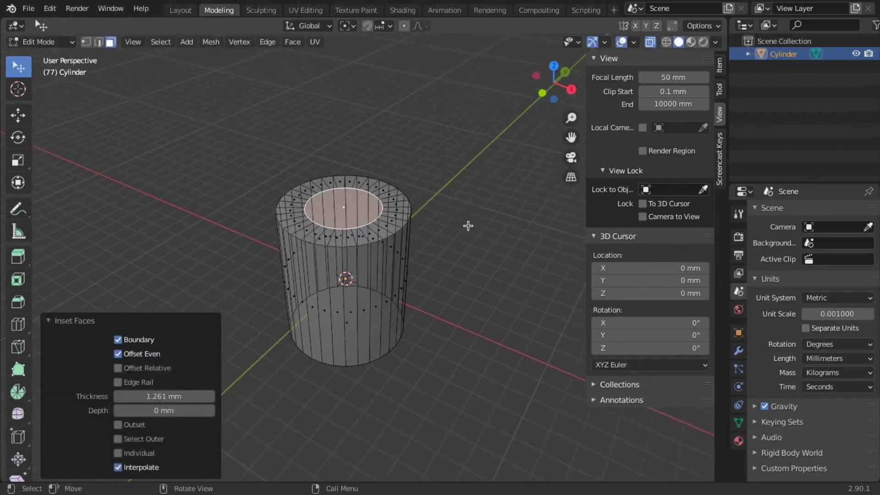
key(e)
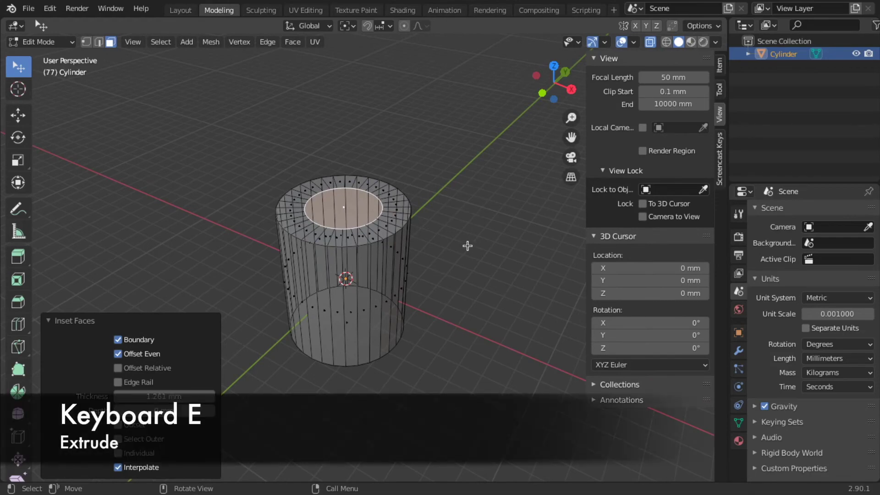
key(e)
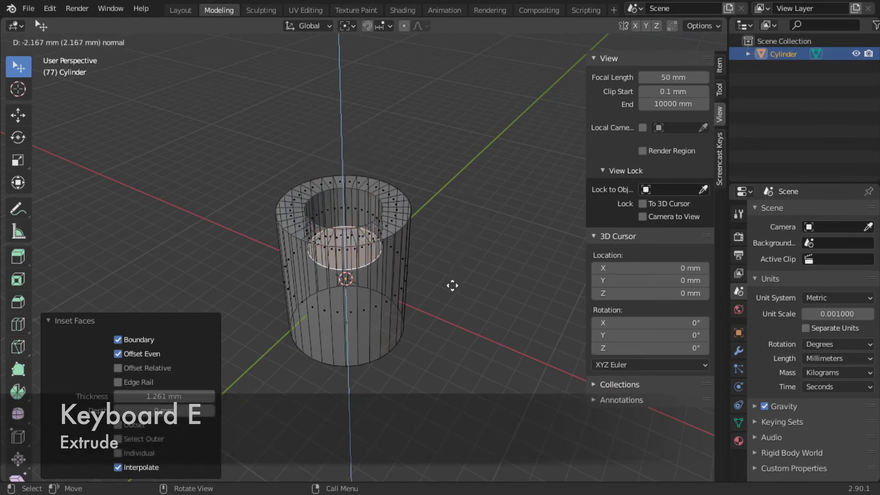
click(454, 193)
- Inset the raised top face by about 0.75 mm and extrude it upward by about 2.42 mm as a third tier
key(i)
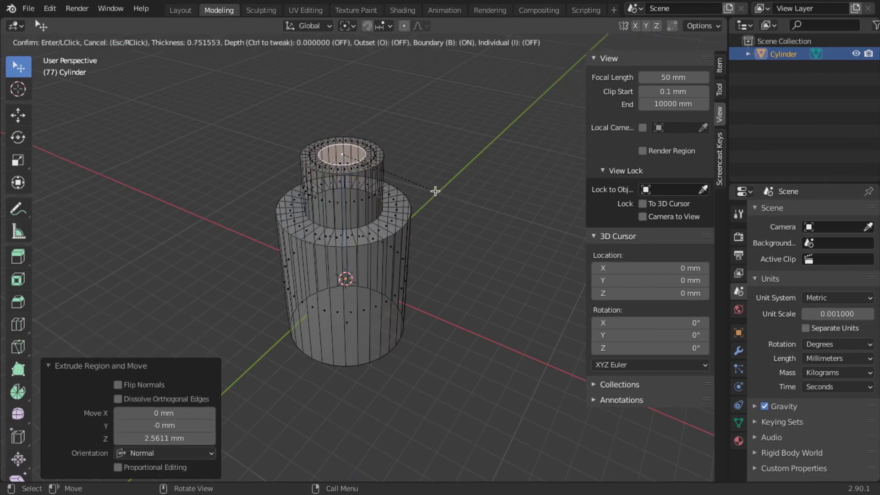
click(436, 191)
key(e)
click(434, 133)
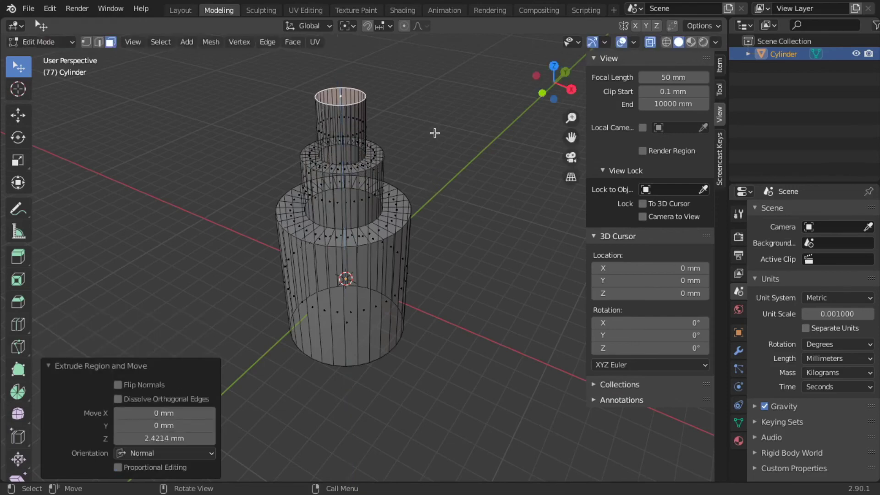
- Inset the third tier's top face by about 0.47 mm and extrude it upward by about 1.48 mm
key(i)
click(422, 133)
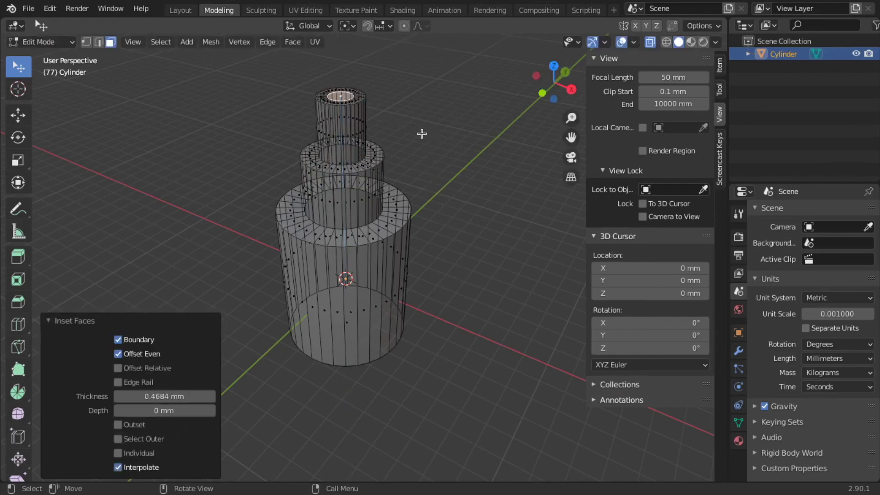
key(e)
click(425, 93)
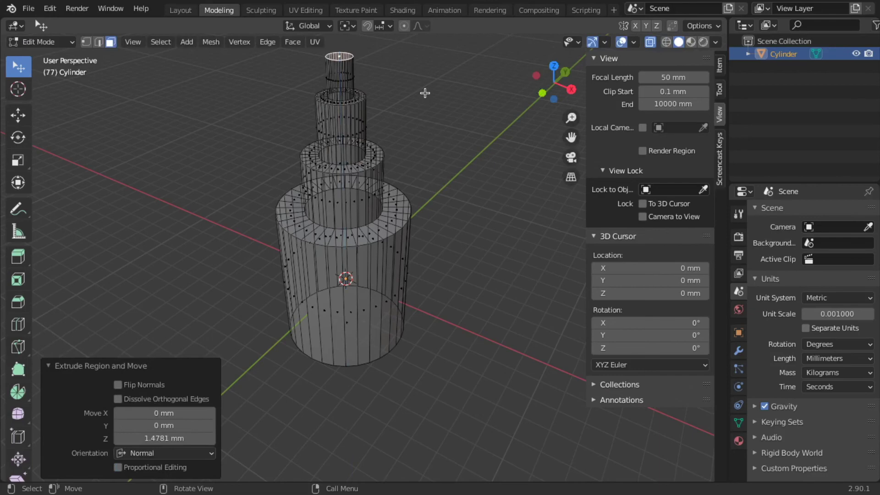
- Select one small face on the lowest tier's ring-shaped ledge and extrude it upward by about 1.37 mm
ctrl+middle_drag(427, 189, 426, 239)
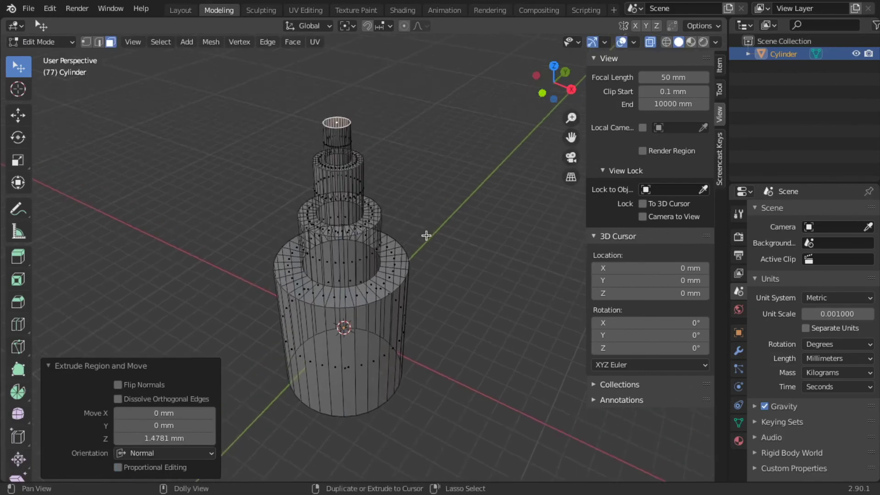
click(349, 301)
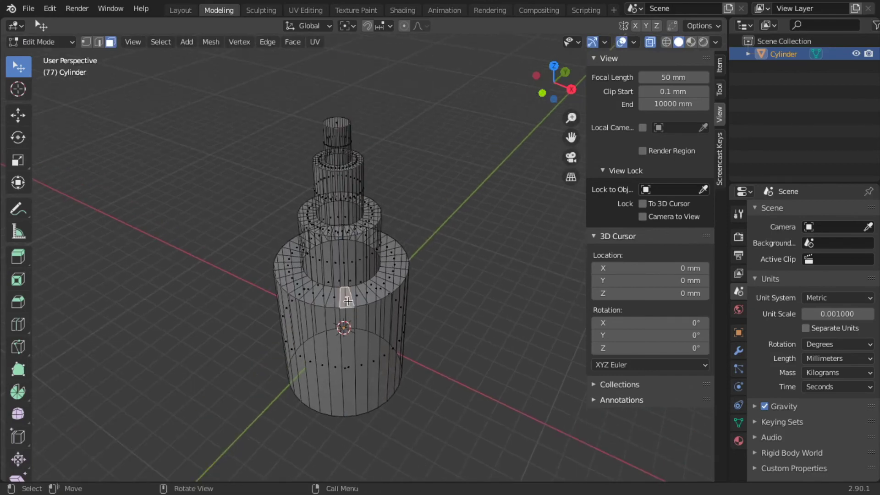
key(e)
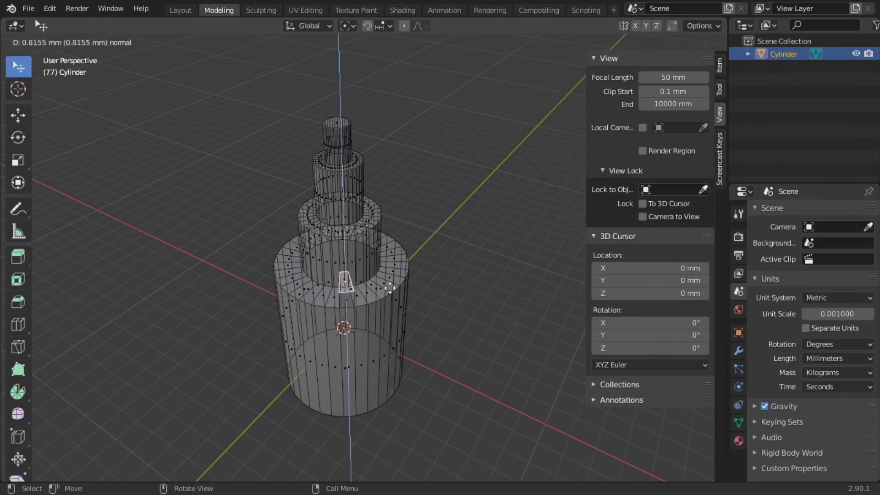
click(389, 280)
- Inset the small raised face on the lowest ledge by about 0.15 mm and extrude it upward by about 5.3 mm
middle_drag(367, 321, 449, 323)
key(i)
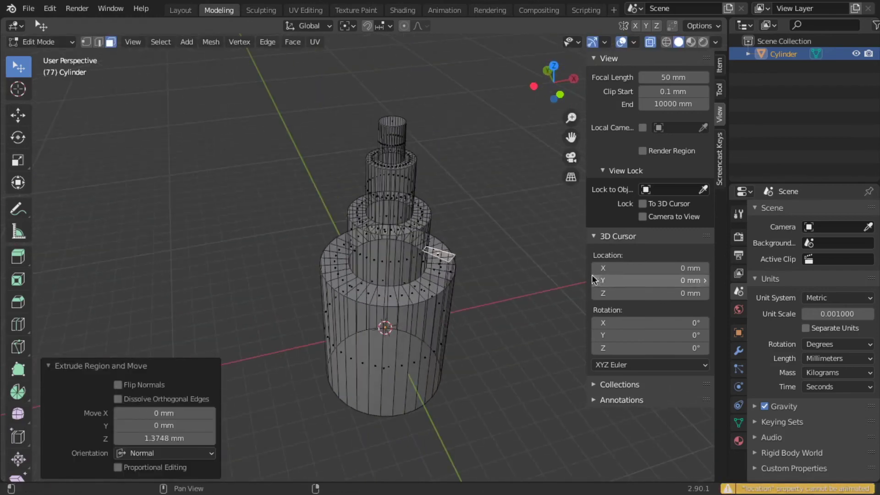
key(i)
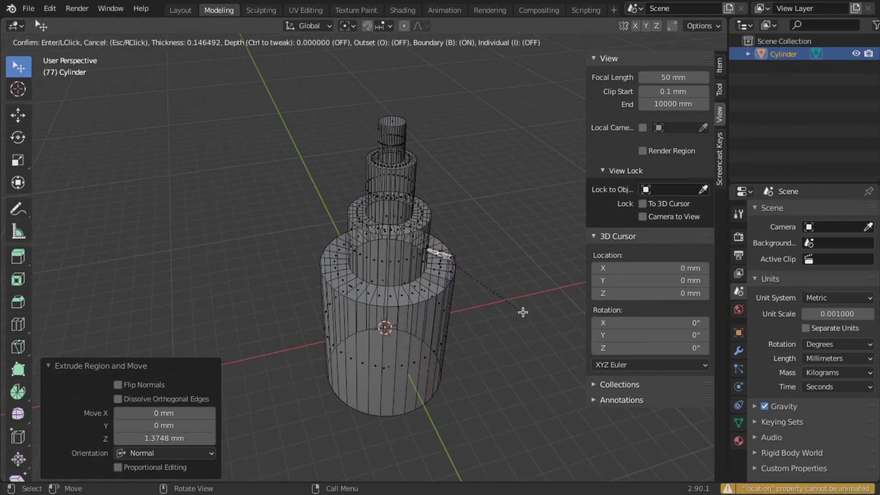
click(523, 312)
key(e)
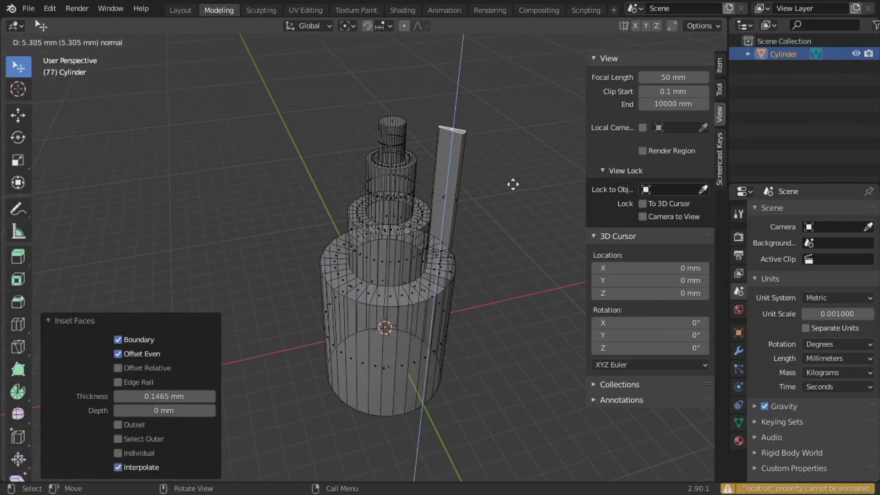
click(514, 186)
- Undo the small face's extrusions and all the stacked tiers back to the plain cylinder with its top face selected
middle_drag(525, 251, 460, 291)
key(ctrl+z)
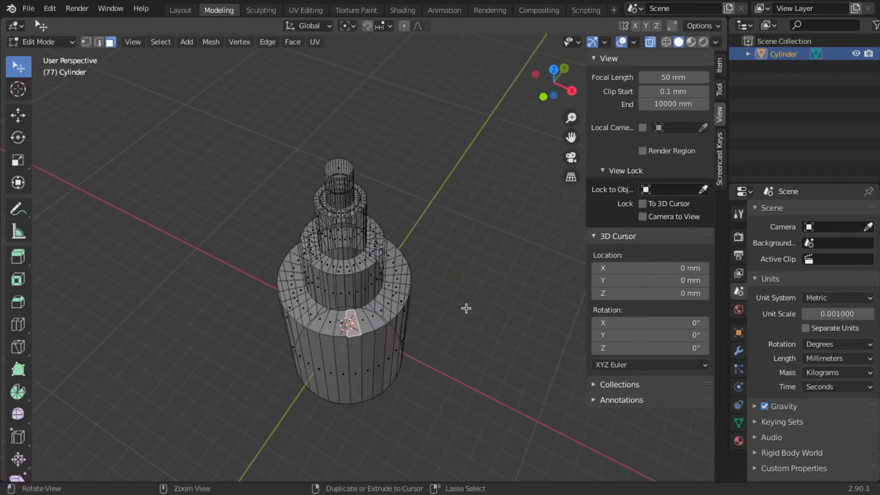
key(ctrl+z)
key(ctrl+z)
key(ctrl+z)
key(ctrl+z)
key(ctrl+z)
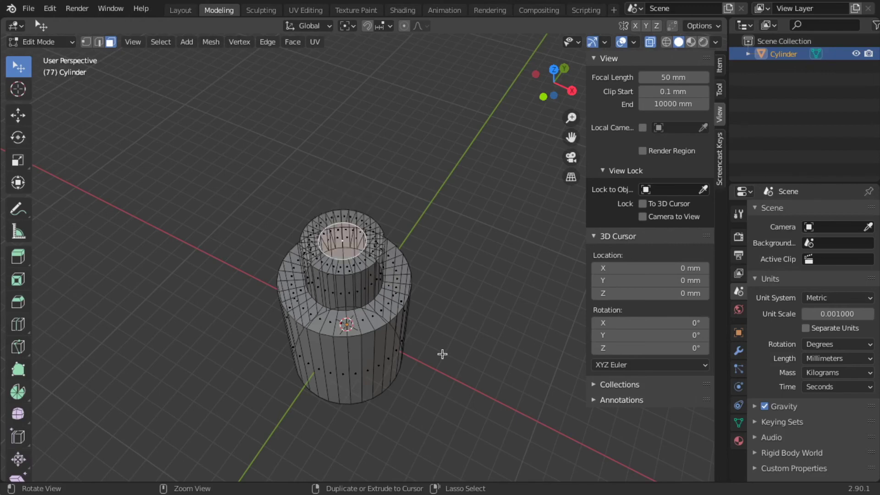
key(ctrl+z)
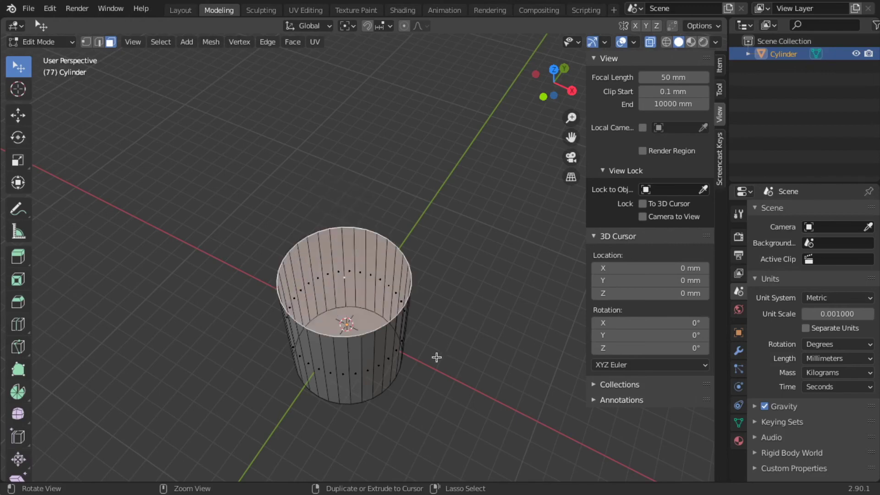
- Extrude the cylinder's top face upward by about 2.41 mm and scale it down to about 0.74 to form a tapered shoulder
middle_drag(426, 383, 457, 373)
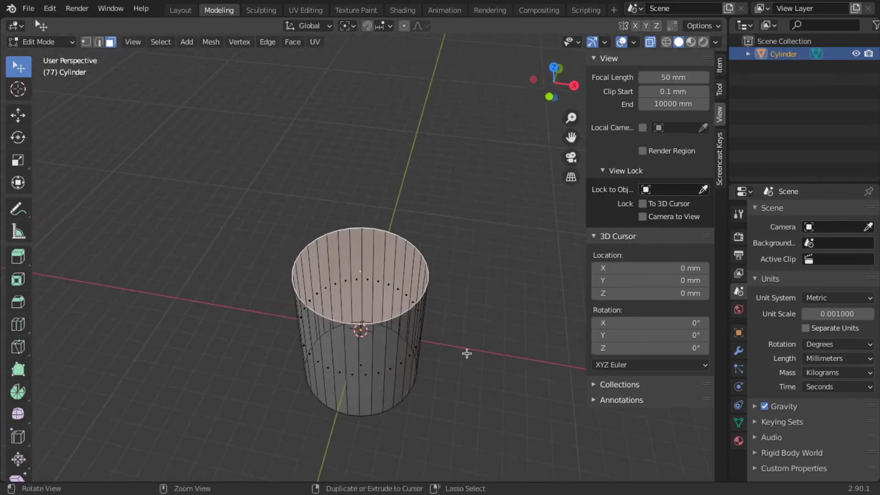
key(e)
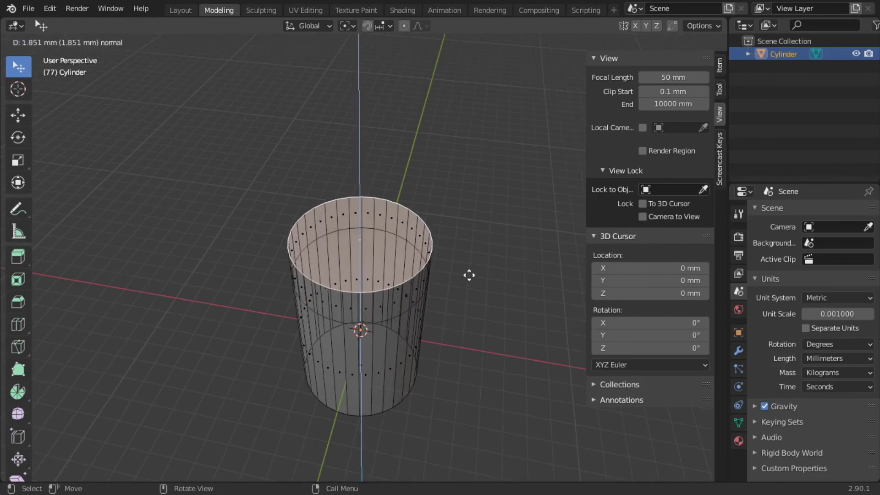
click(470, 270)
key(s)
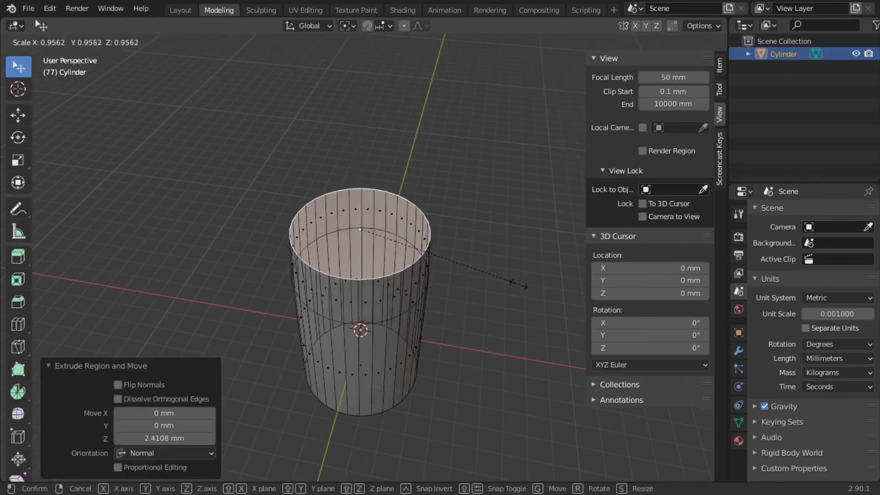
click(482, 275)
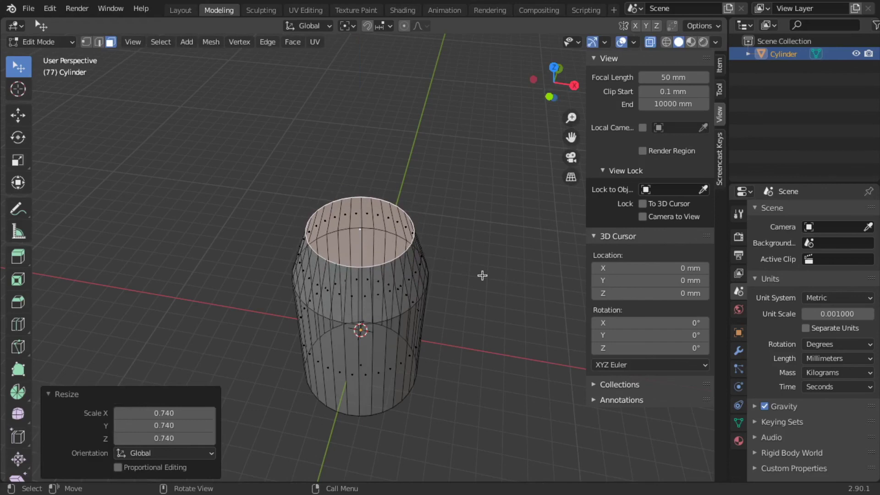
- Extrude the narrowed top face upward by about 2.28 mm and scale it down to continue the bottle's taper
key(e)
click(485, 229)
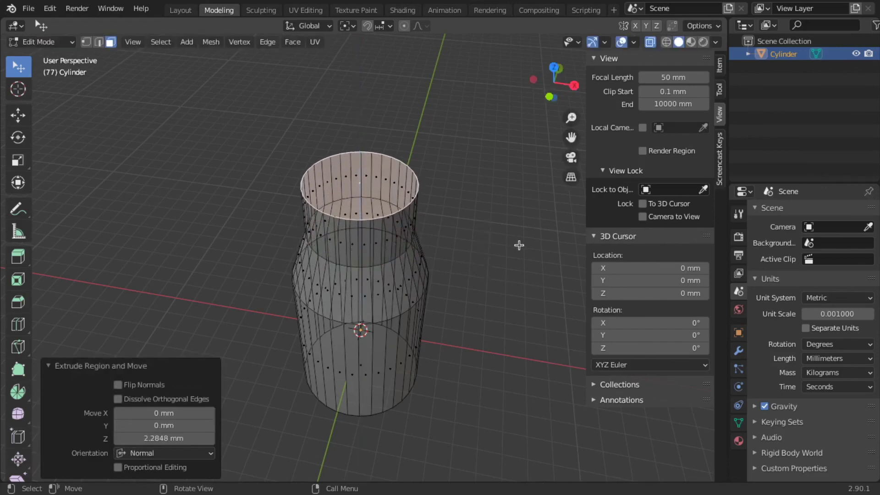
key(s)
click(458, 223)
- Extrude the top face upward by about 2.22 mm and scale it down to about 0.535 for the bottle's neck
key(e)
click(449, 170)
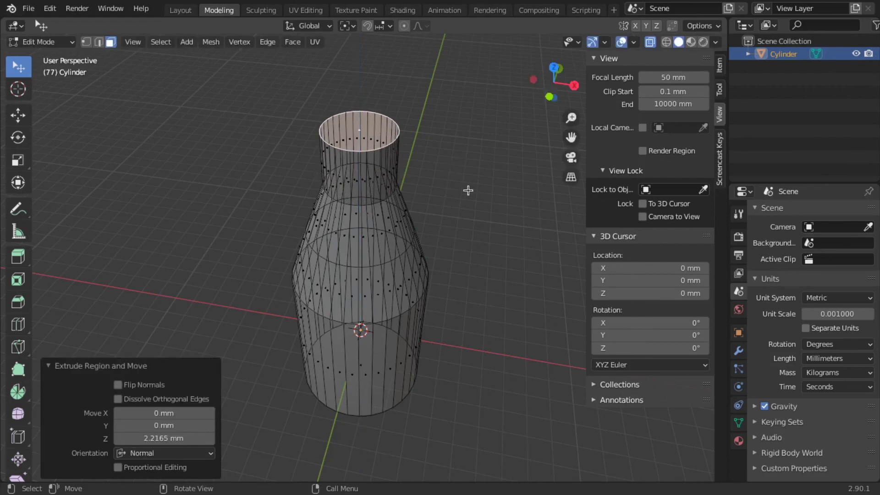
key(s)
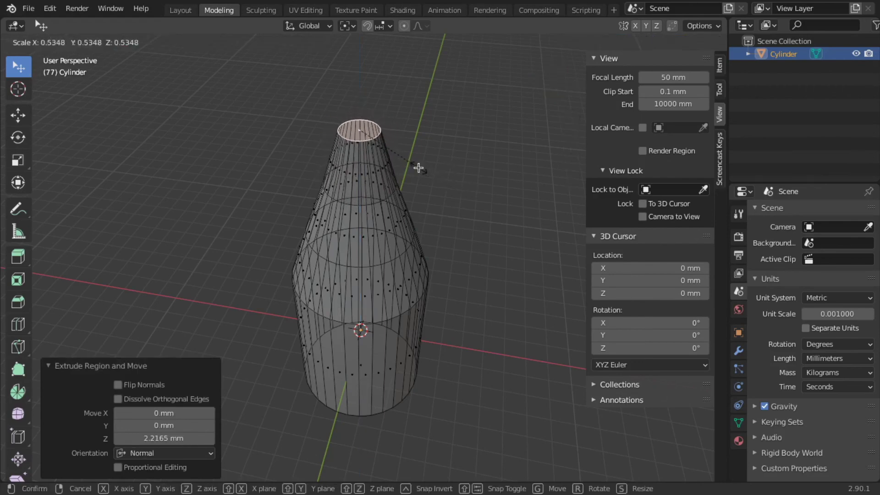
click(418, 168)
- Extrude the neck's top face upward by about 1.04 mm and scale it up to about 1.388 to flare the rim
middle_drag(472, 236, 503, 284)
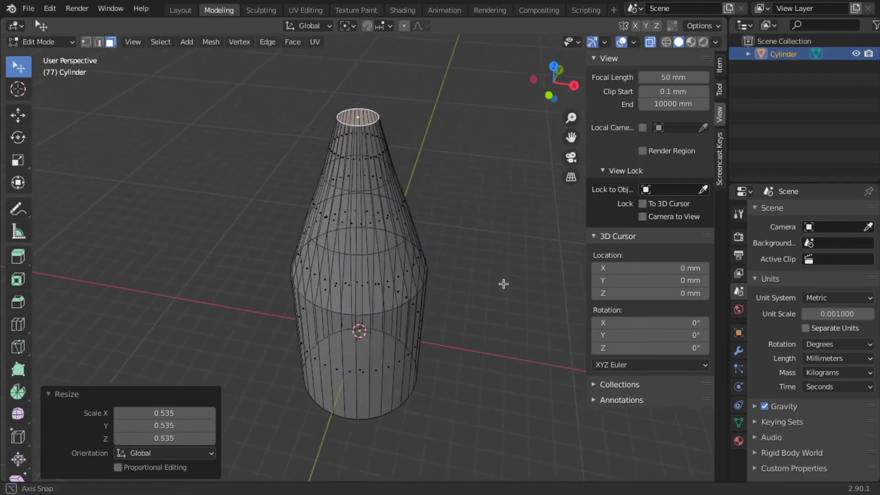
key(e)
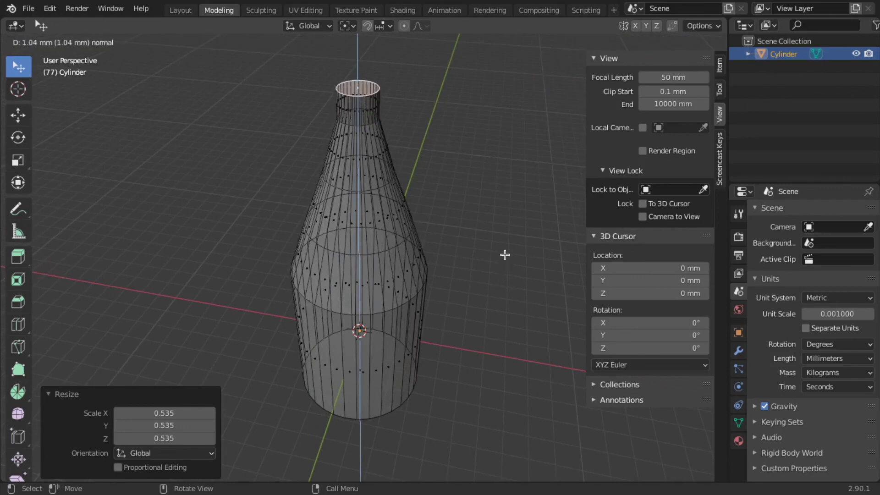
click(505, 255)
key(s)
click(590, 291)
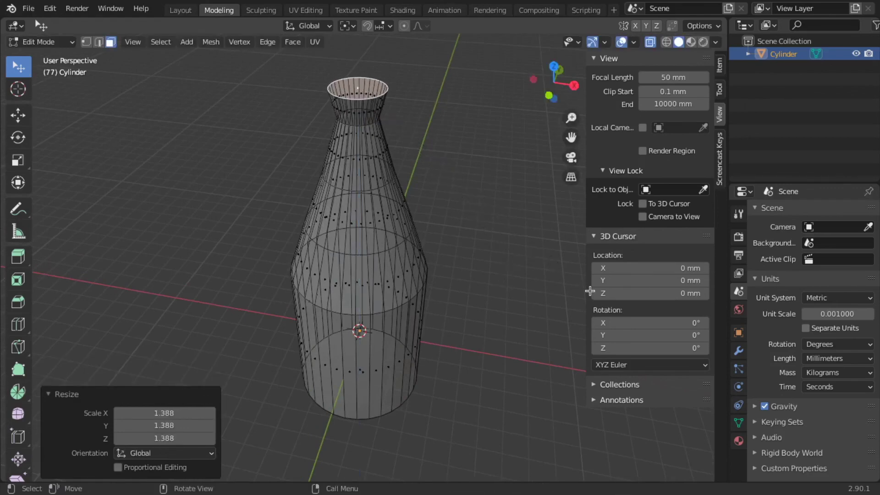
- Undo all of the bottle's extrusions and scalings back to the plain cylinder
key(ctrl+z)
key(ctrl+z)
key(ctrl+z)
key(ctrl+z)
key(ctrl+z)
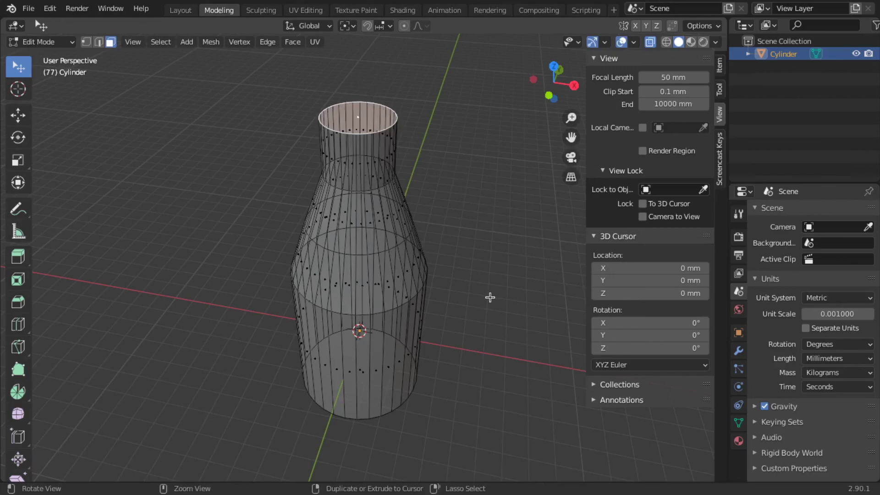
key(ctrl+z)
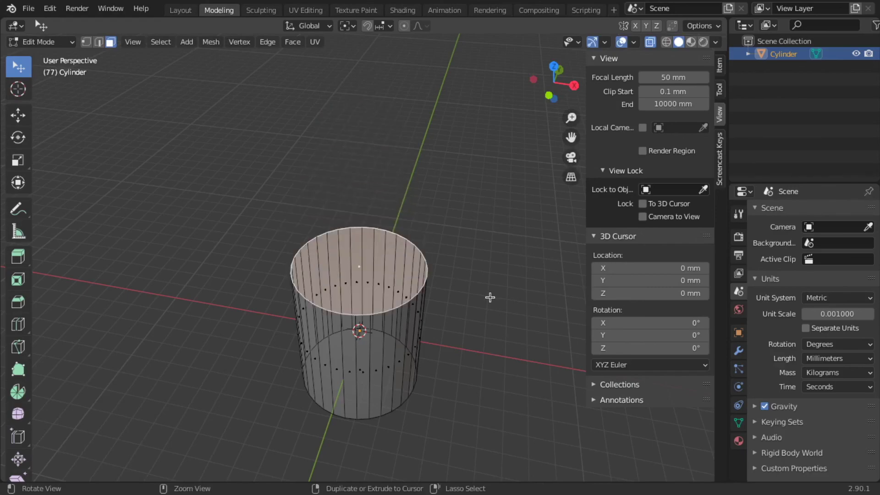
key(ctrl+z)
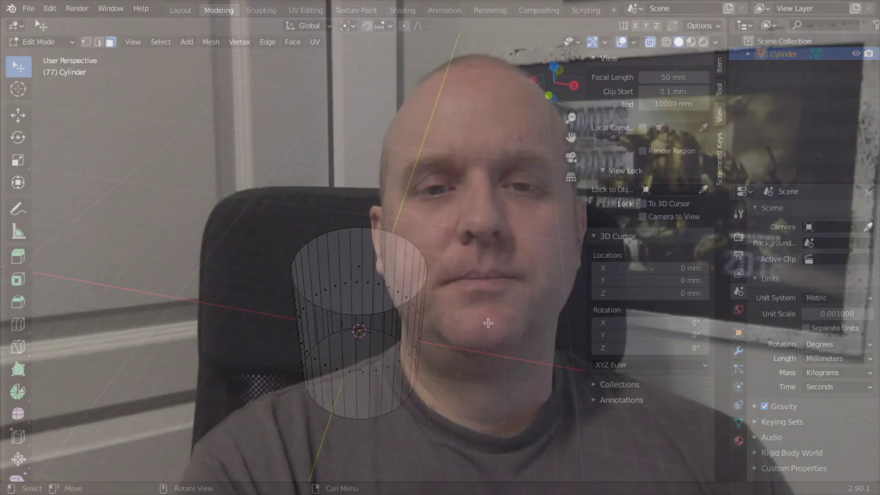